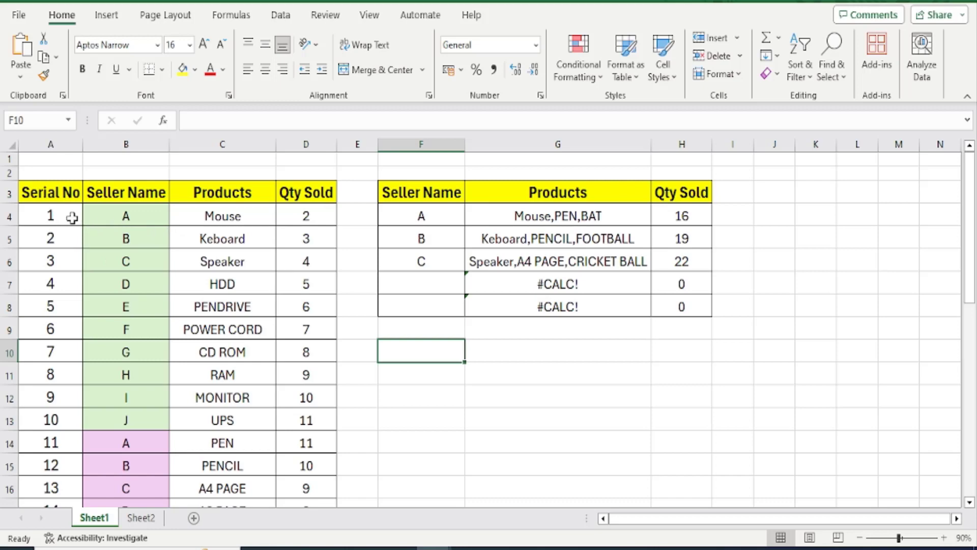
Examine the sales table's Serial No, Seller Name, Products and Qty Sold columns and its first block of sellers A to J
left_click(72, 218)
left_click(135, 213)
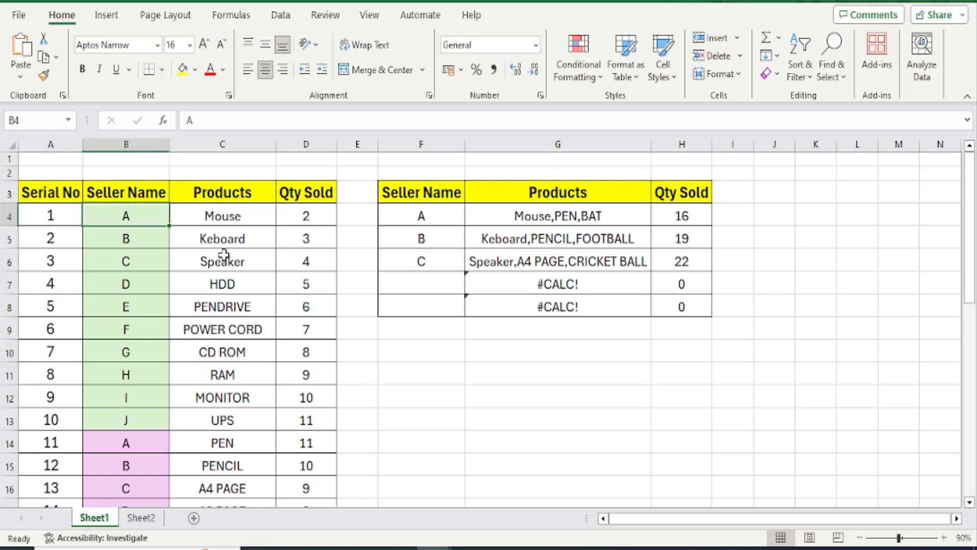
left_click(219, 205)
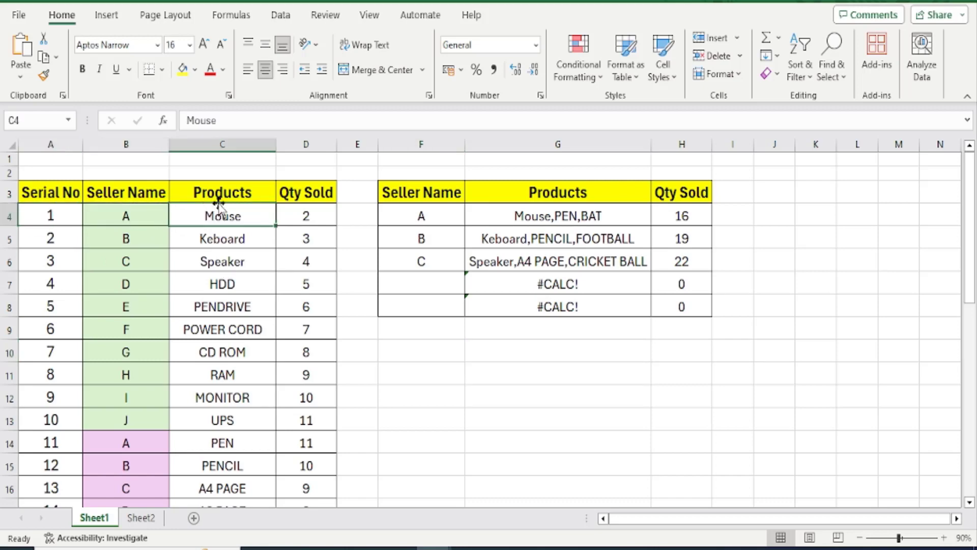
left_click(324, 189)
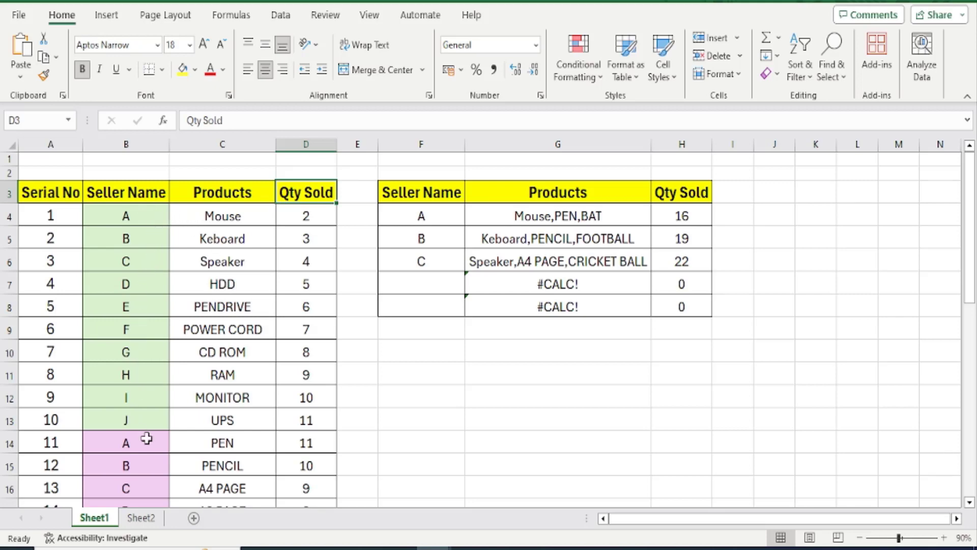
left_click_drag(133, 209, 144, 409)
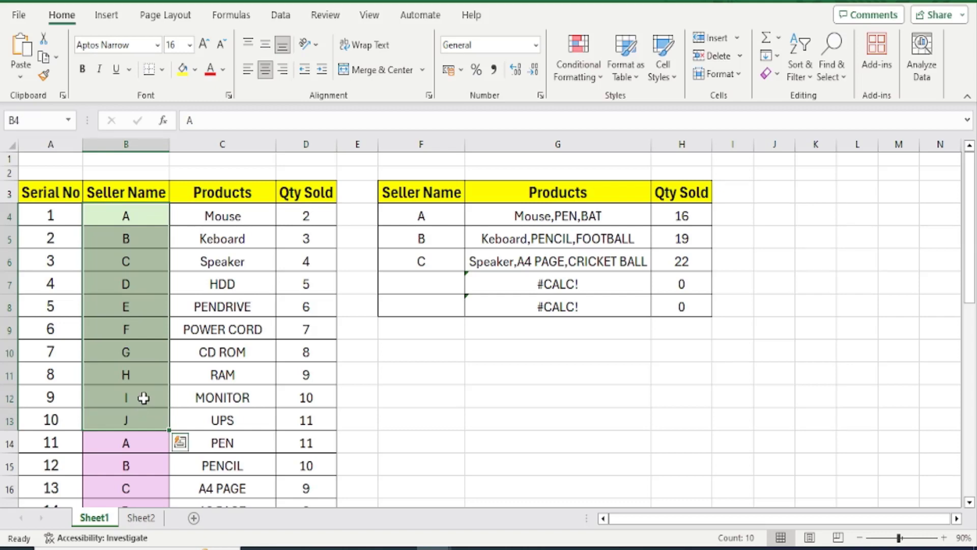
Examine seller A's product and quantity entries in all three colour blocks of the sales table
left_click(140, 217)
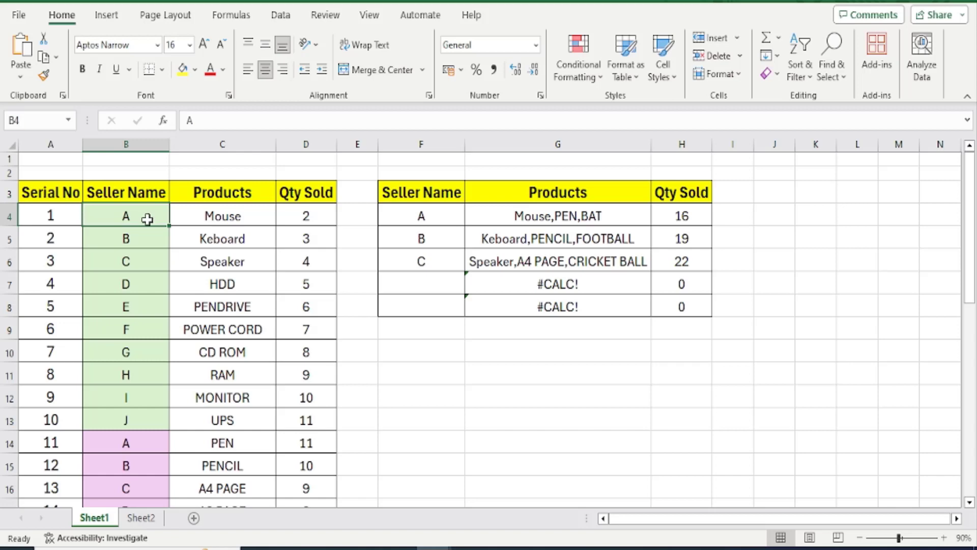
left_click(212, 218)
left_click(305, 219)
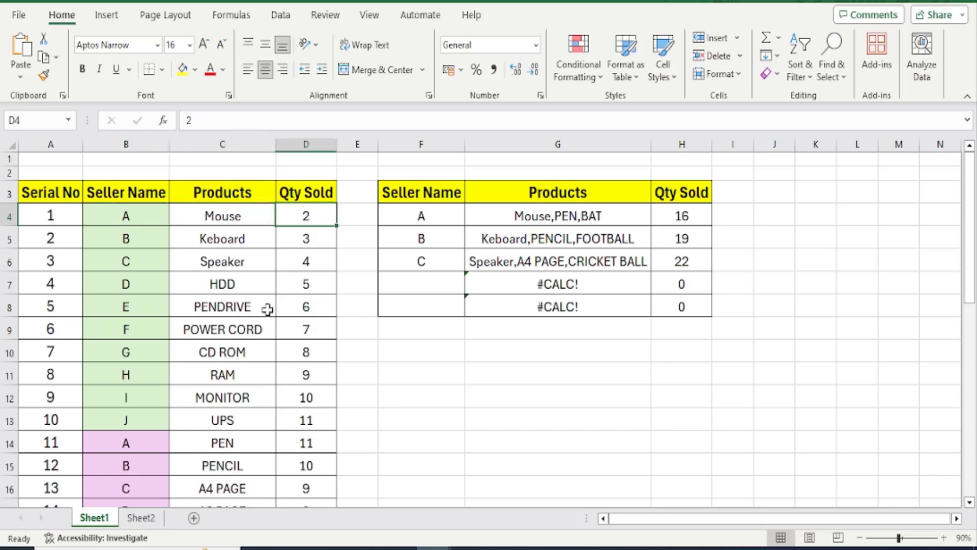
scroll(243, 367, "down", 2)
left_click(129, 360)
left_click(244, 359)
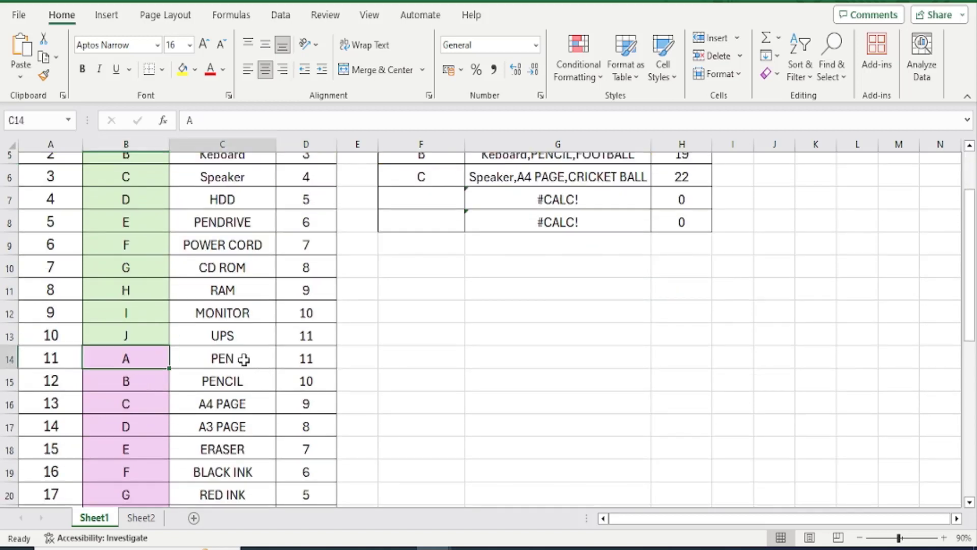
left_click_drag(225, 356, 358, 356)
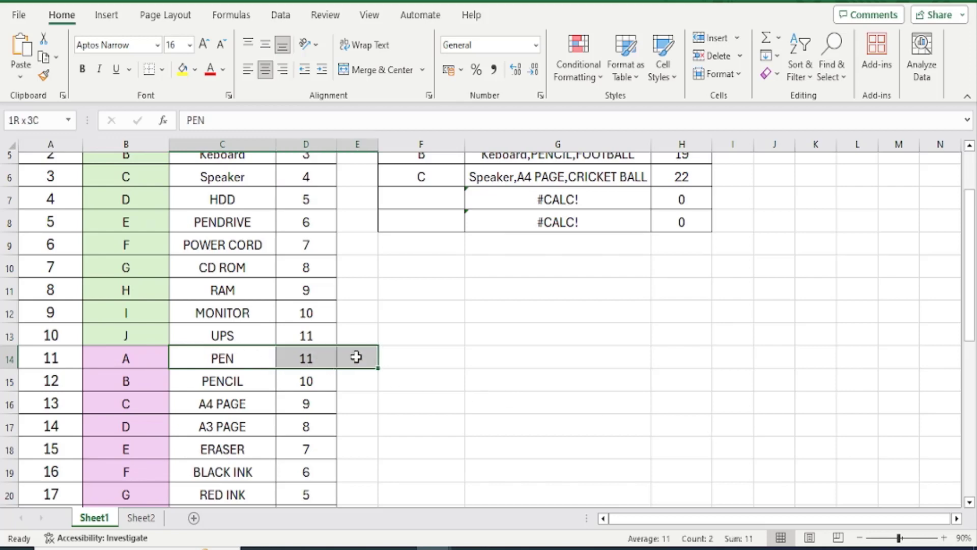
scroll(381, 358, "down", 3)
scroll(382, 359, "down", 3)
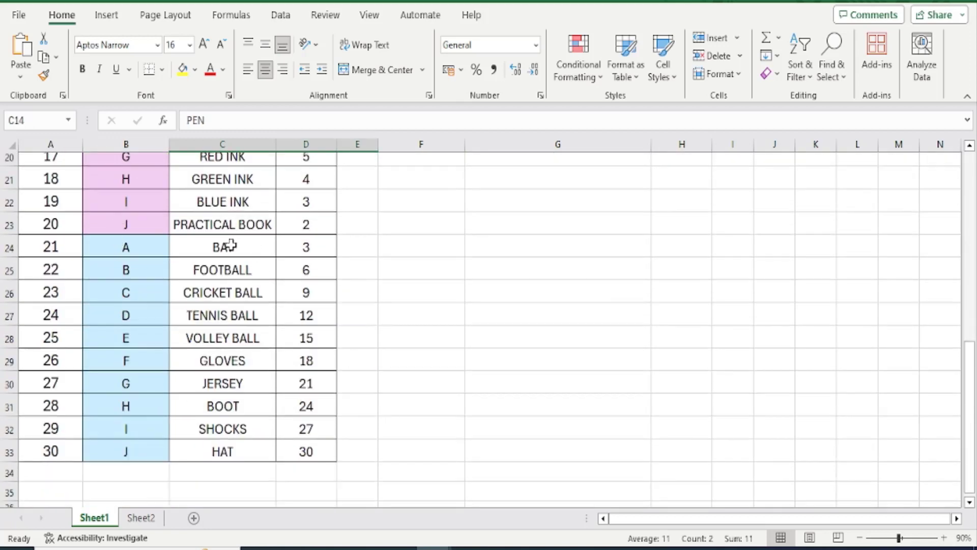
left_click_drag(208, 250, 333, 252)
scroll(399, 312, "up", 7)
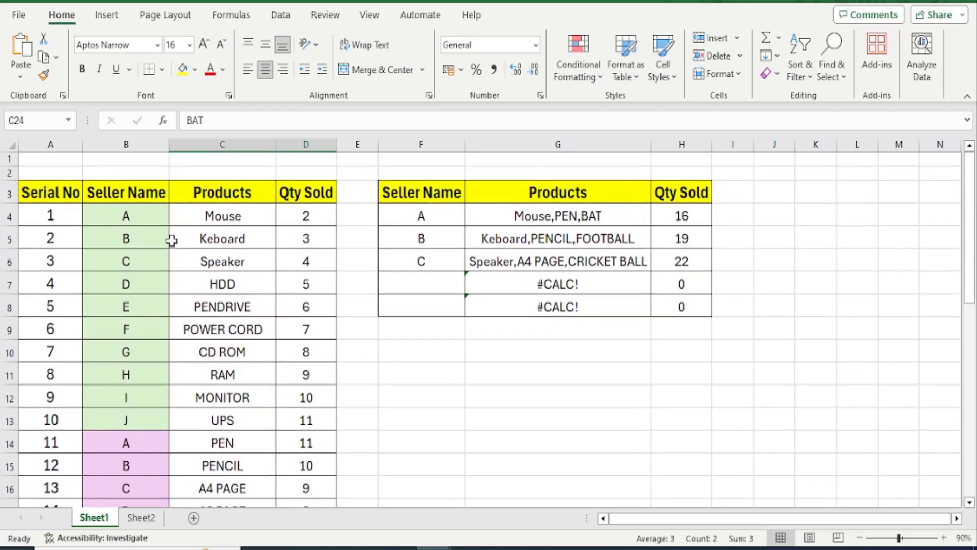
Examine seller B's product and quantity entries in all three colour blocks of the sales table
left_click(153, 239)
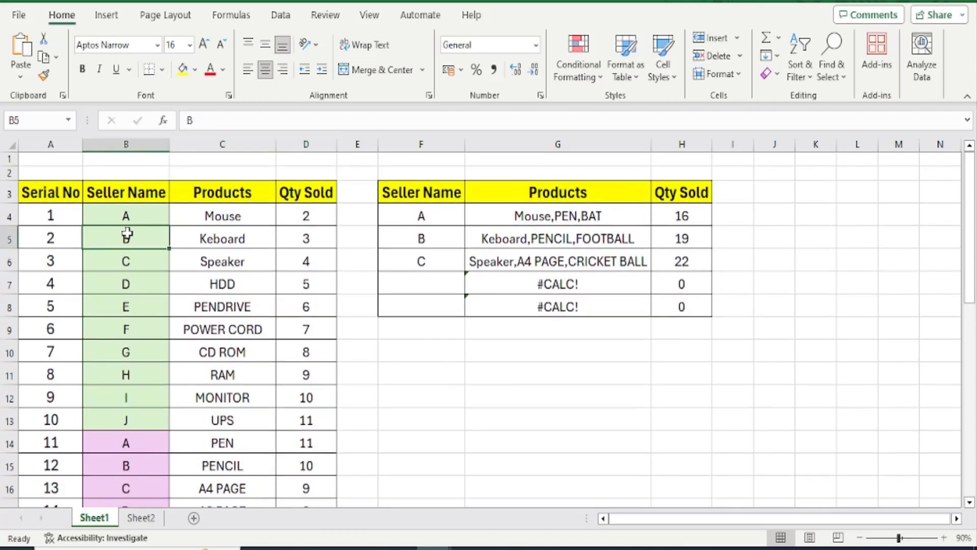
left_click_drag(125, 238, 304, 240)
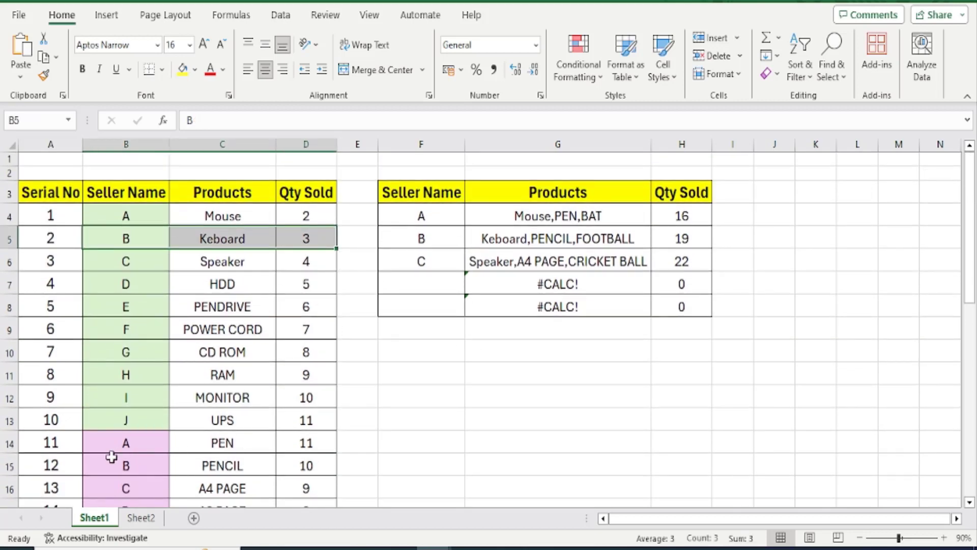
left_click_drag(104, 466, 305, 465)
scroll(436, 410, "down", 5)
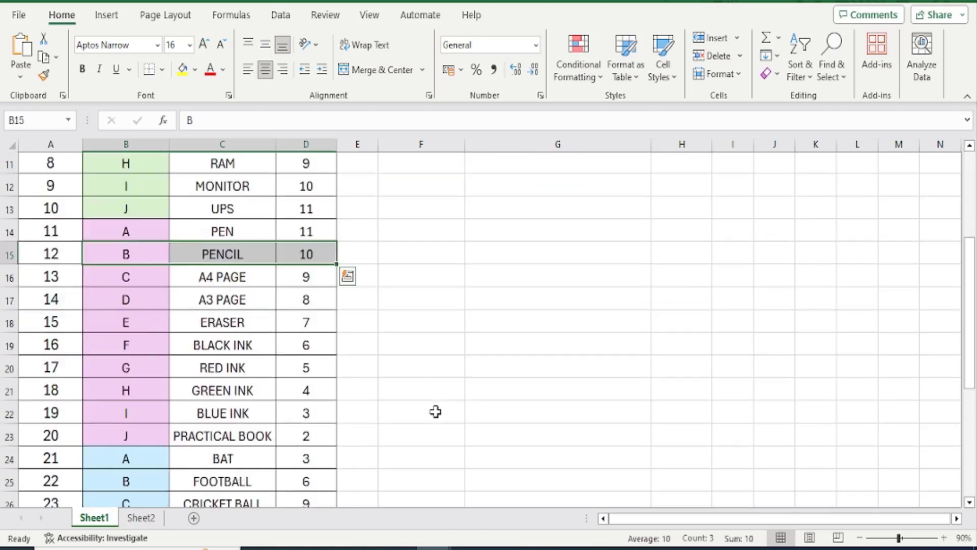
left_click_drag(125, 354, 310, 354)
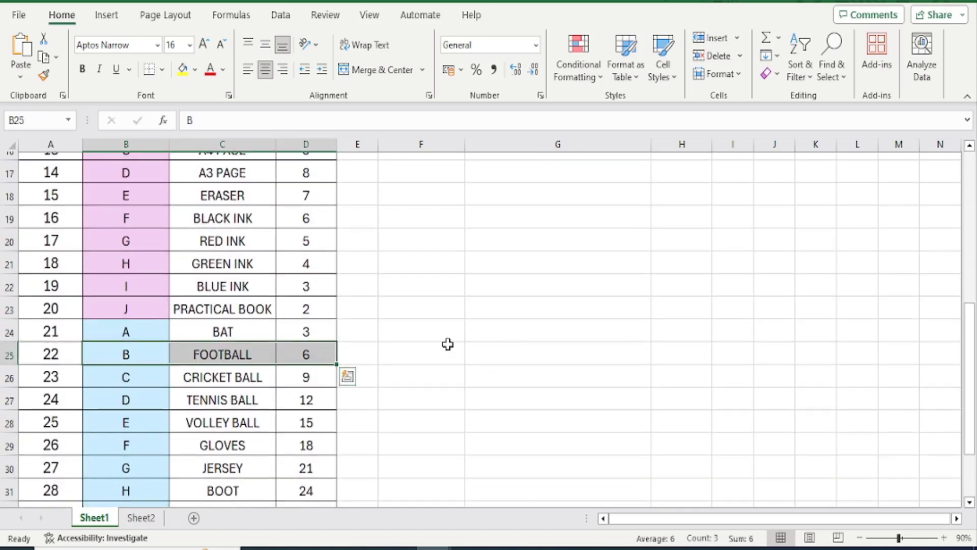
scroll(448, 344, "up", 5)
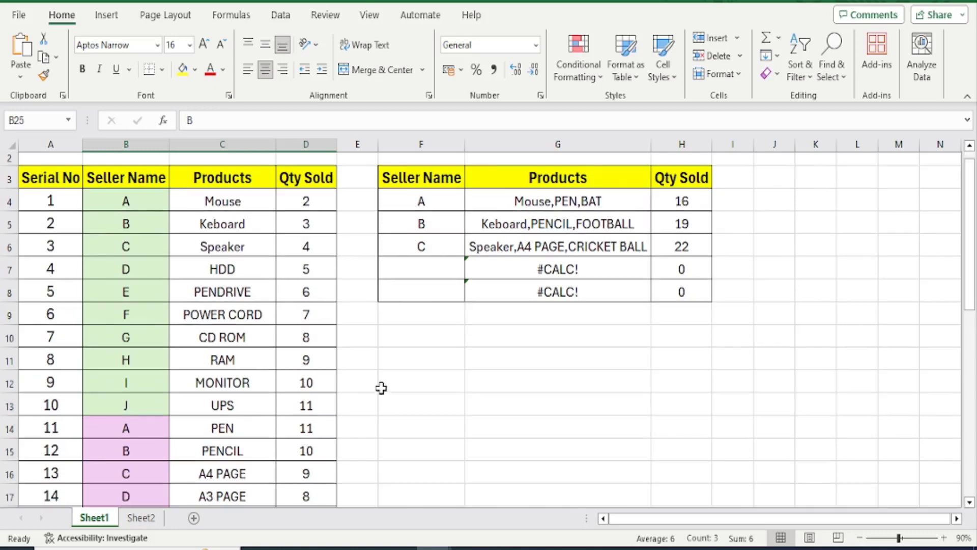
scroll(383, 387, "down", 5)
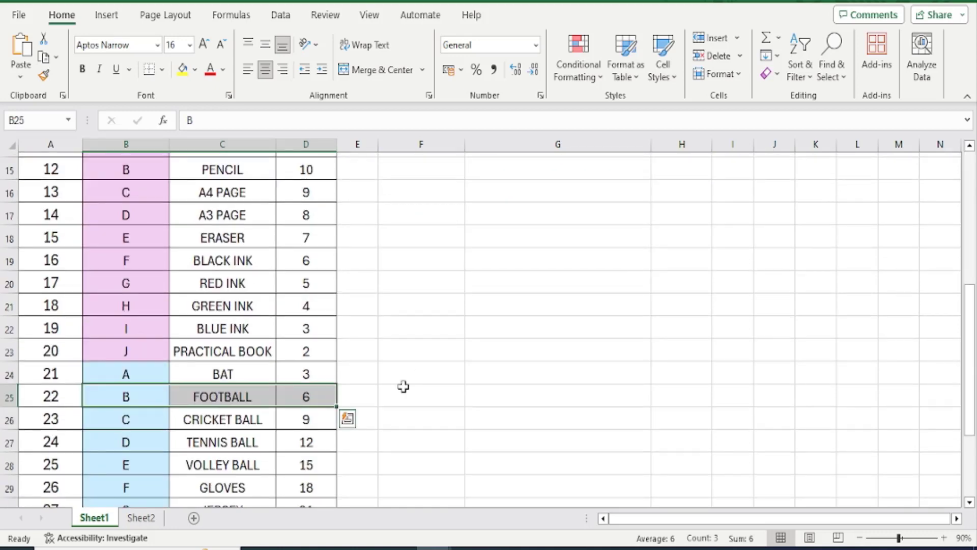
scroll(404, 387, "up", 5)
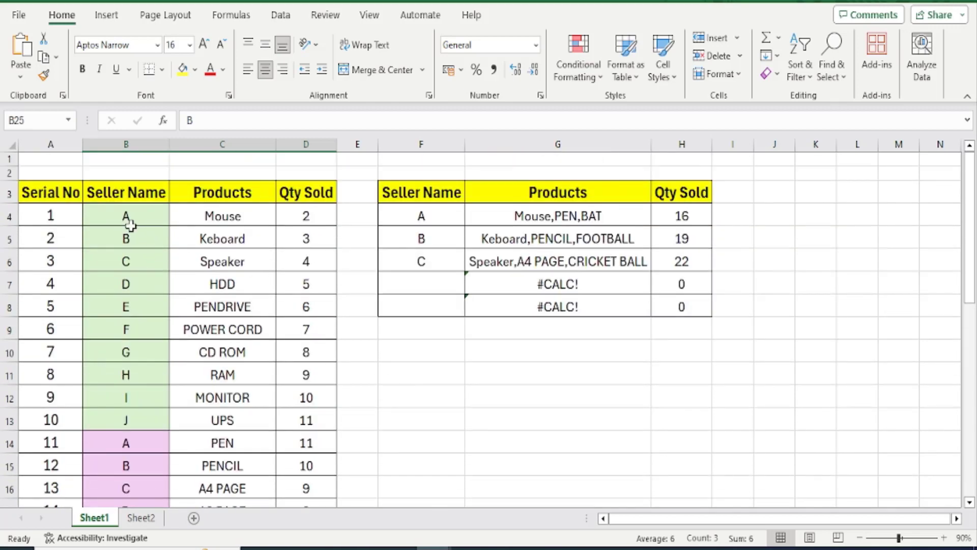
Review the seller list and the products listed in each of the three colour blocks, from row 4 to row 33
left_click_drag(131, 220, 134, 415)
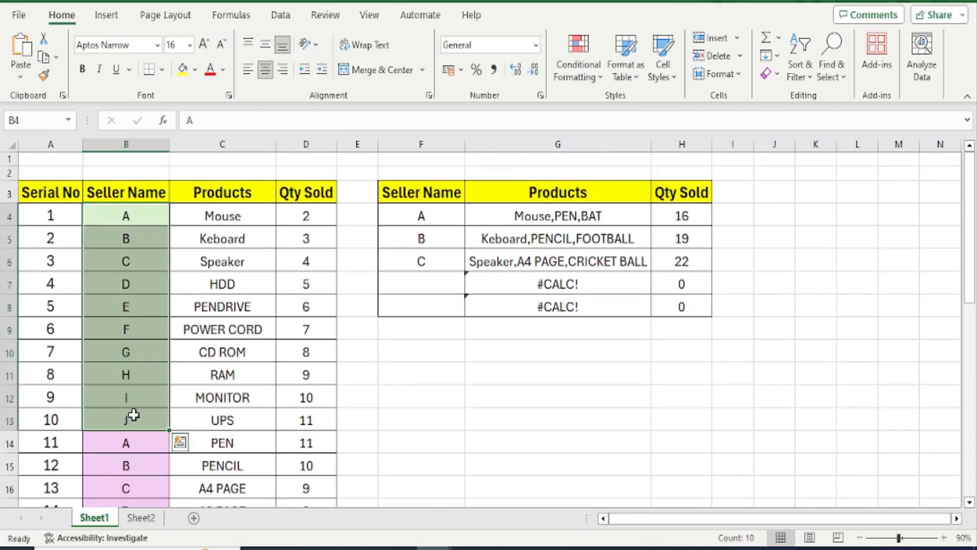
left_click_drag(222, 216, 217, 413)
scroll(217, 413, "down", 3)
left_click_drag(207, 231, 206, 420)
scroll(206, 420, "down", 3)
left_click_drag(207, 288, 216, 439)
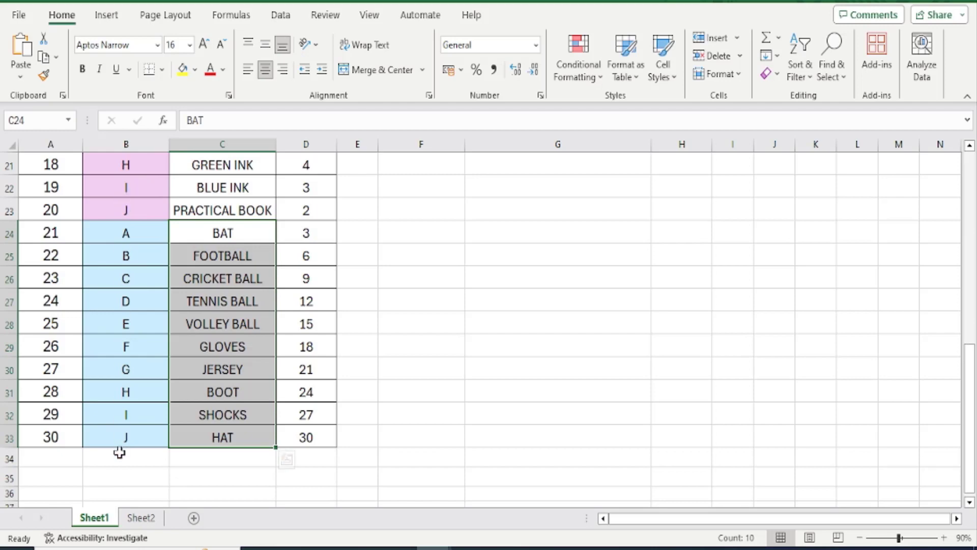
scroll(128, 394, "up", 4)
scroll(118, 279, "up", 2)
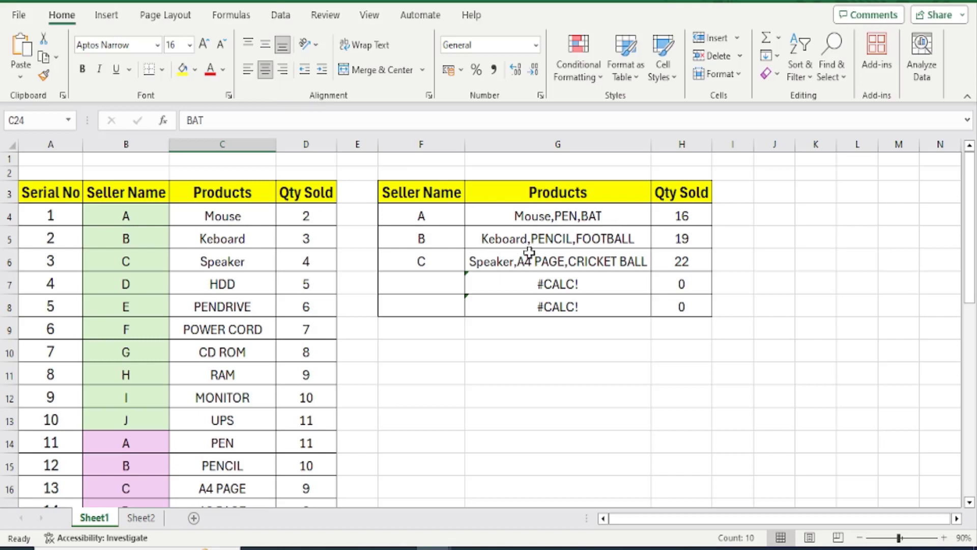
Inspect the summary table's Products and Qty Sold formulas for sellers A and B in rows 4 and 5
left_click(436, 216)
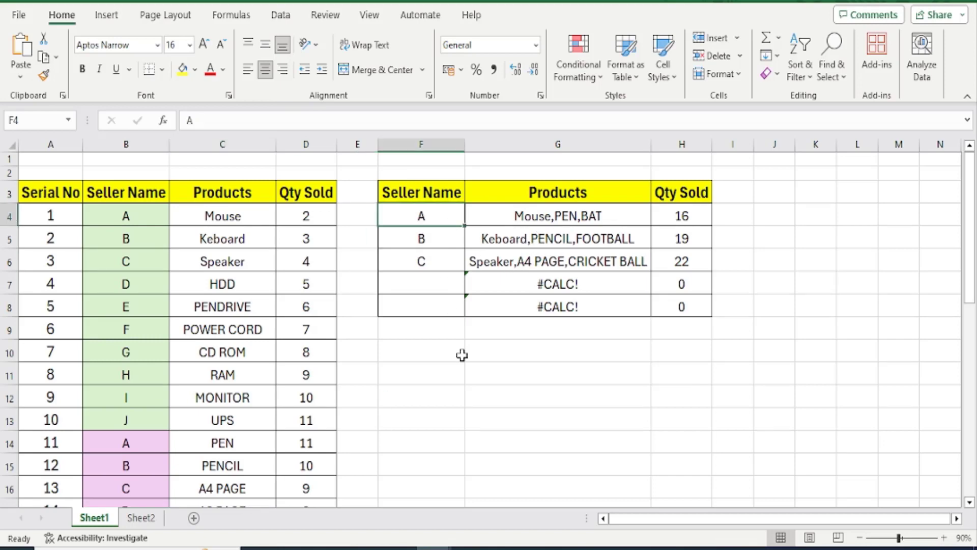
left_click(548, 210)
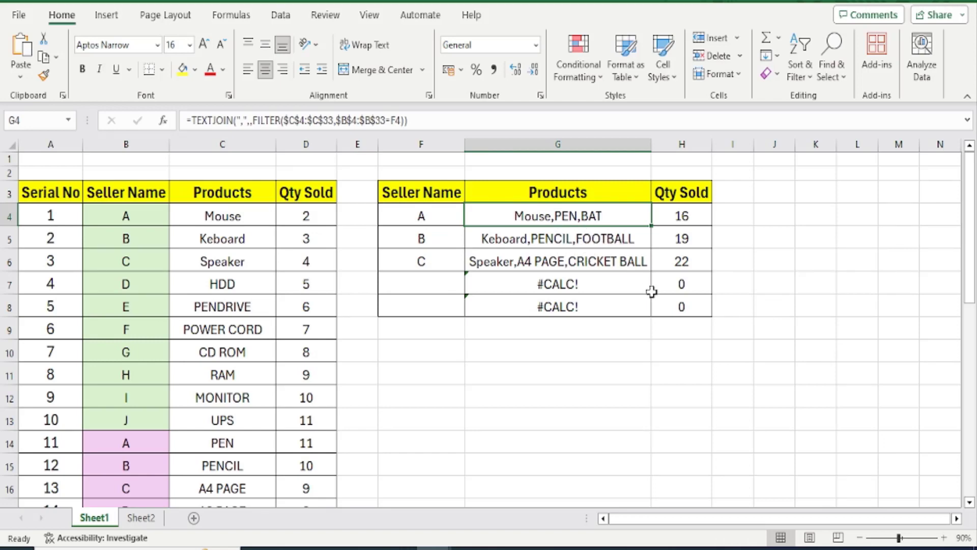
left_click(702, 193)
left_click(695, 212)
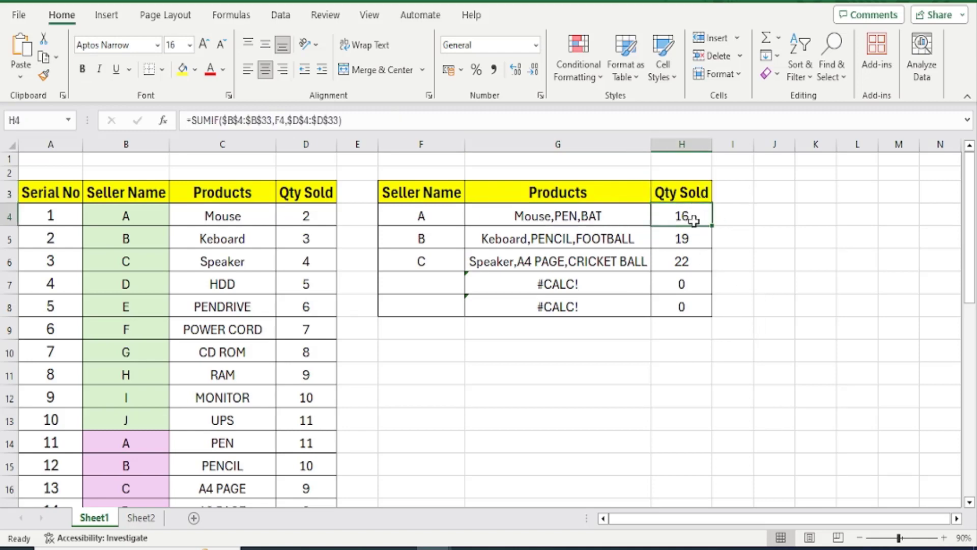
left_click(393, 242)
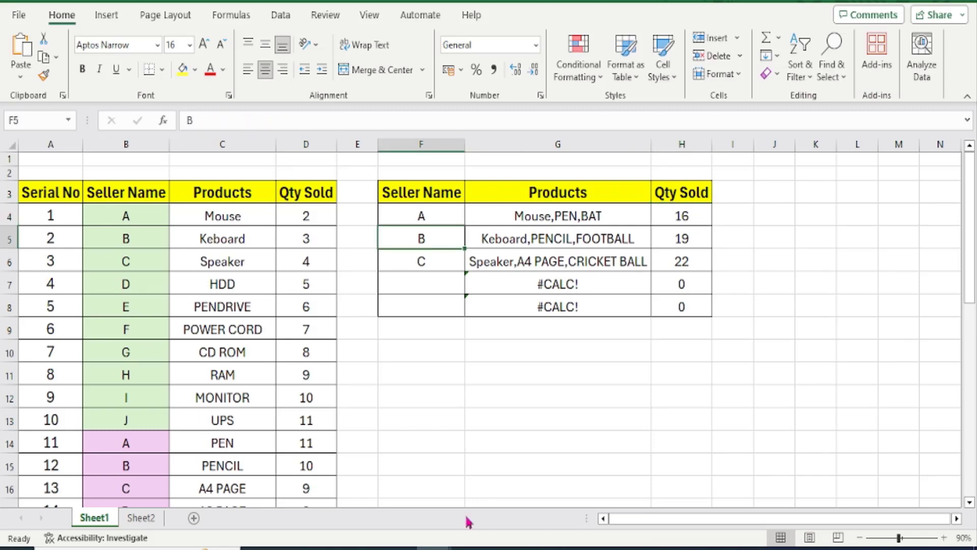
left_click(515, 234)
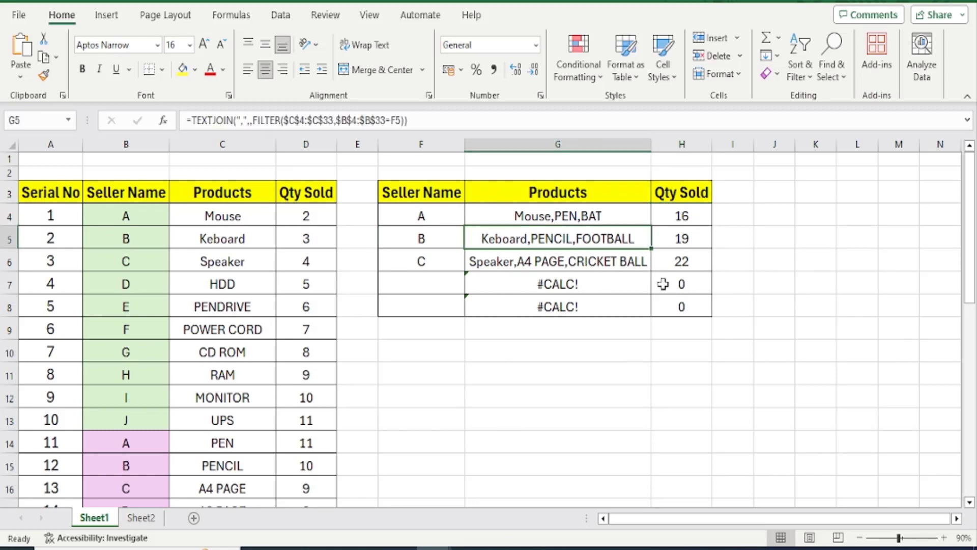
left_click(682, 239)
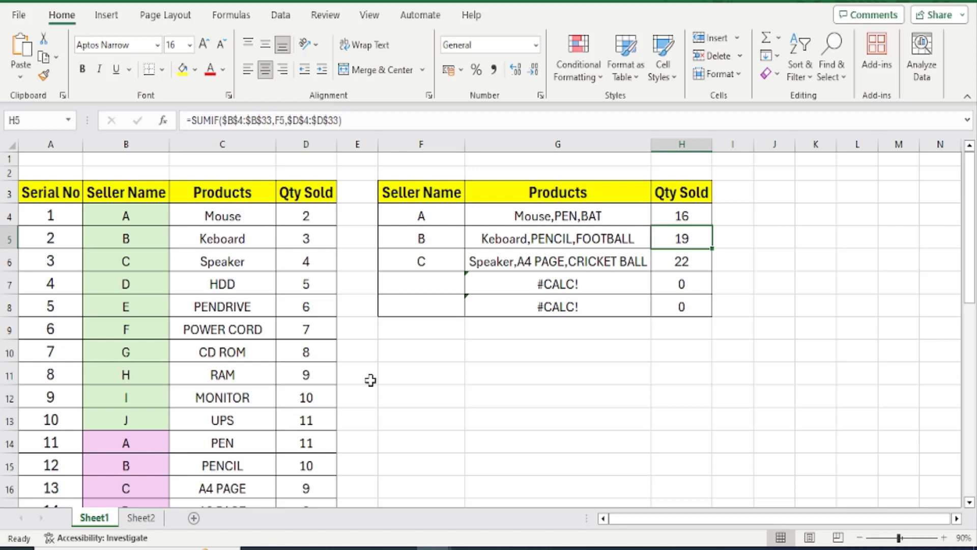
Compare the pivot table and chart on Sheet2 with the sales data and the seller summary table on Sheet1
left_click(133, 517)
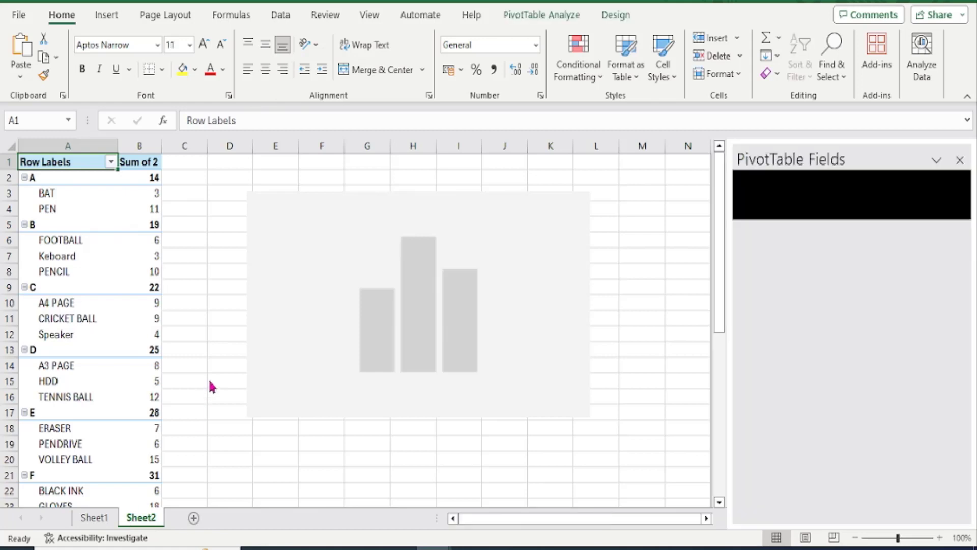
left_click(210, 382)
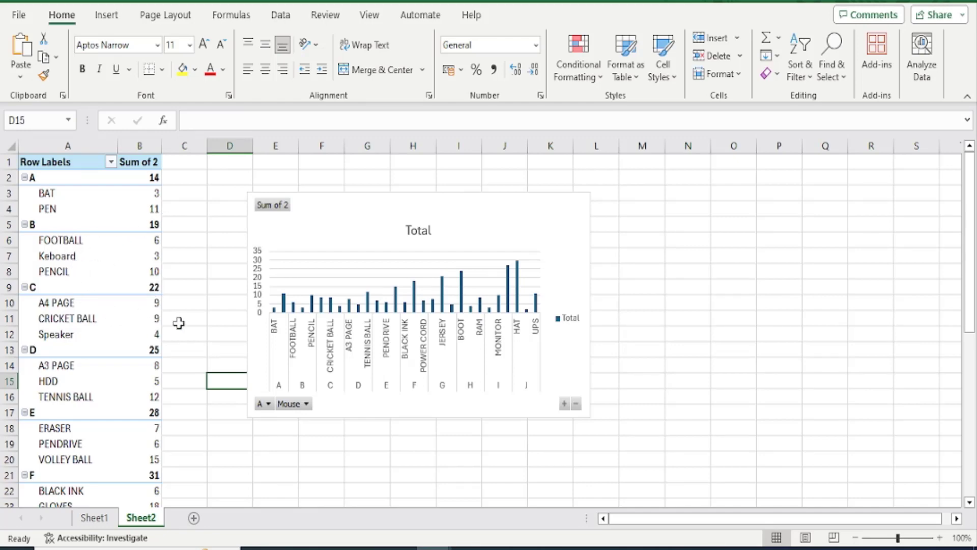
left_click(138, 304)
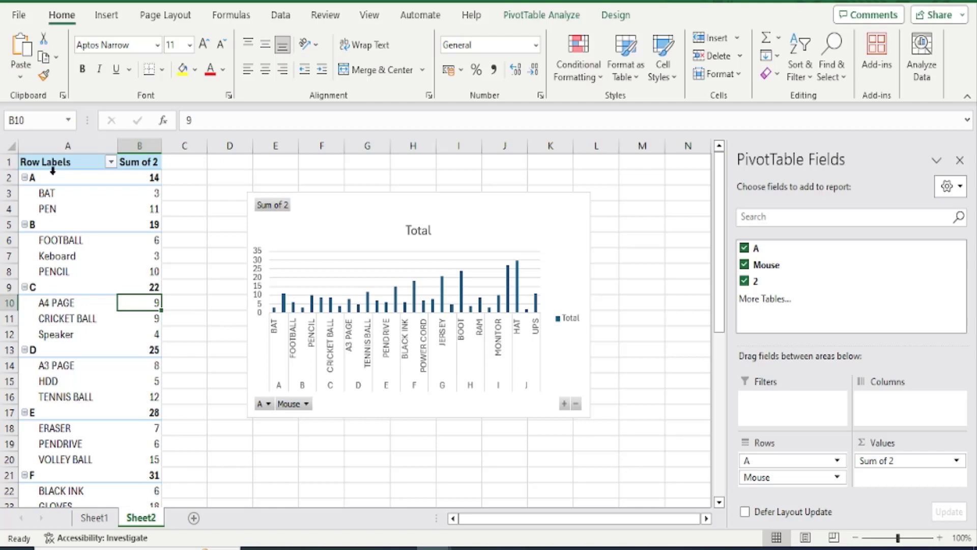
left_click(85, 519)
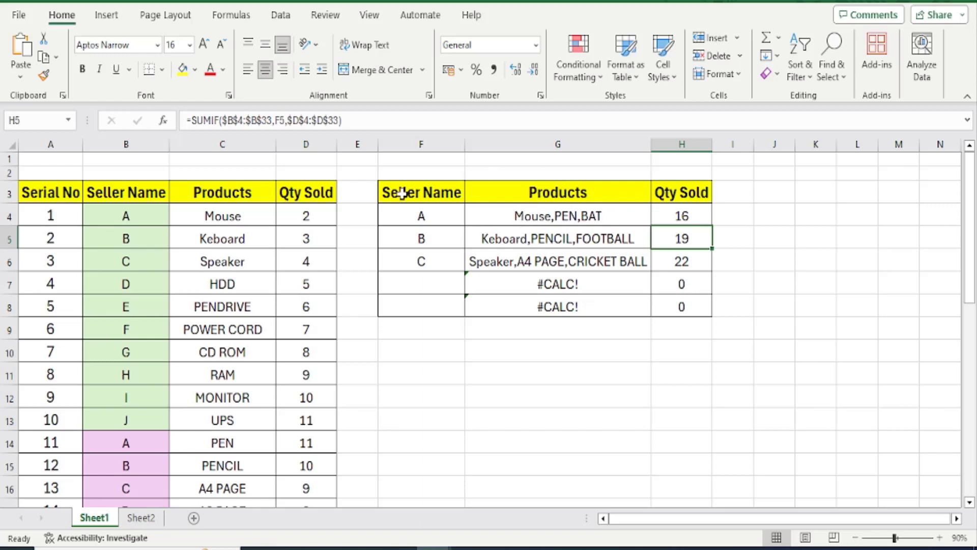
left_click(138, 517)
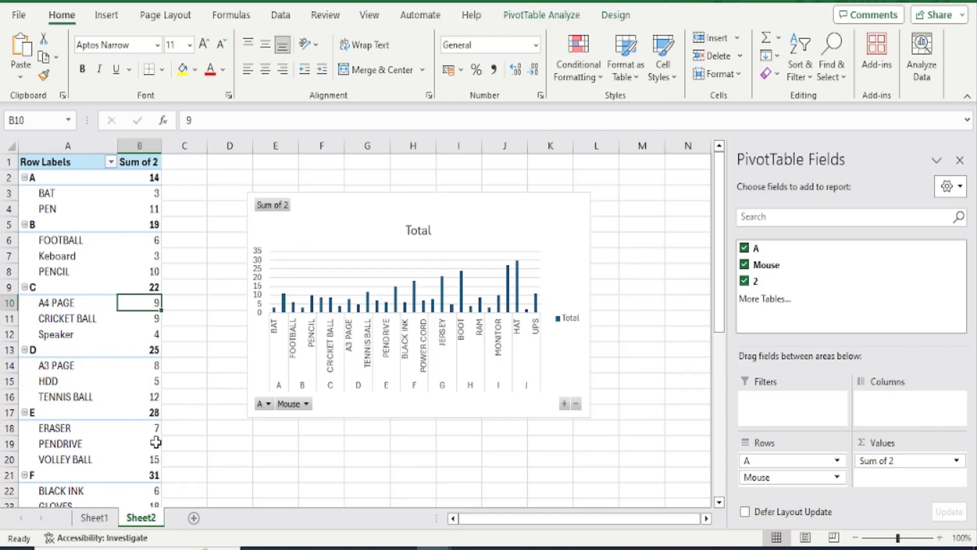
left_click(94, 518)
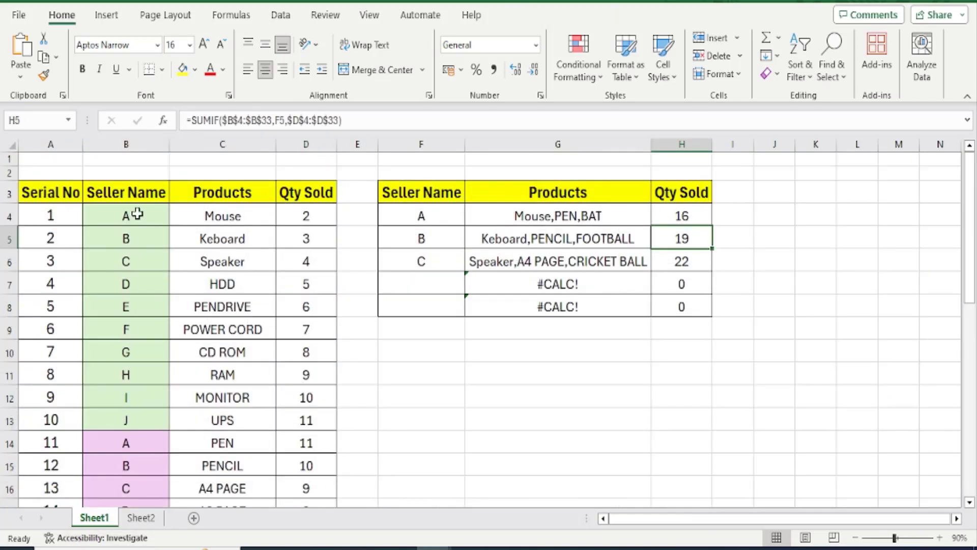
left_click(140, 518)
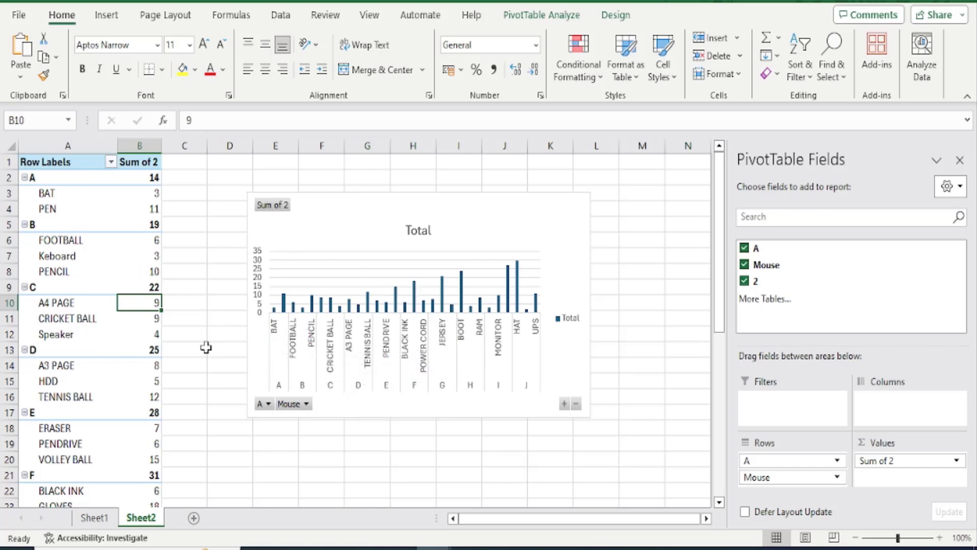
left_click(94, 518)
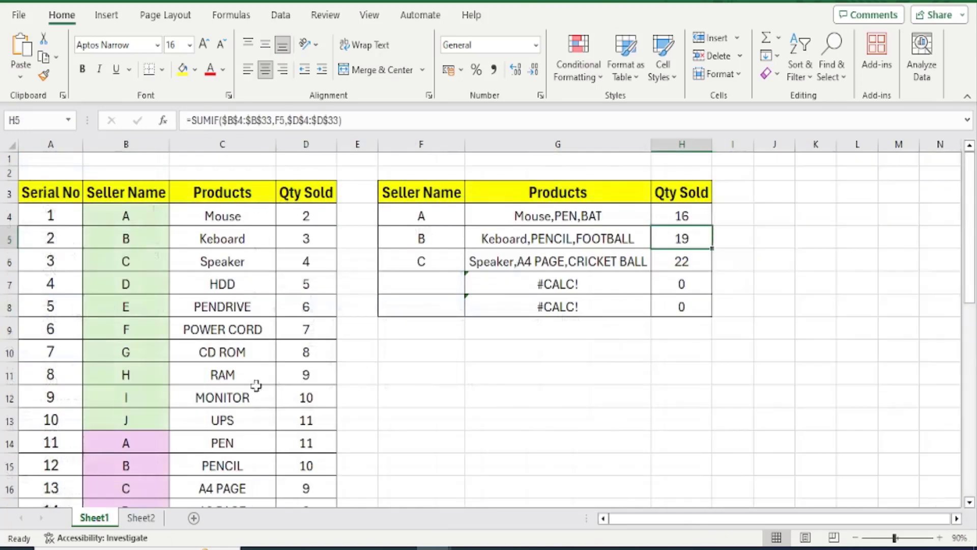
left_click_drag(405, 192, 733, 326)
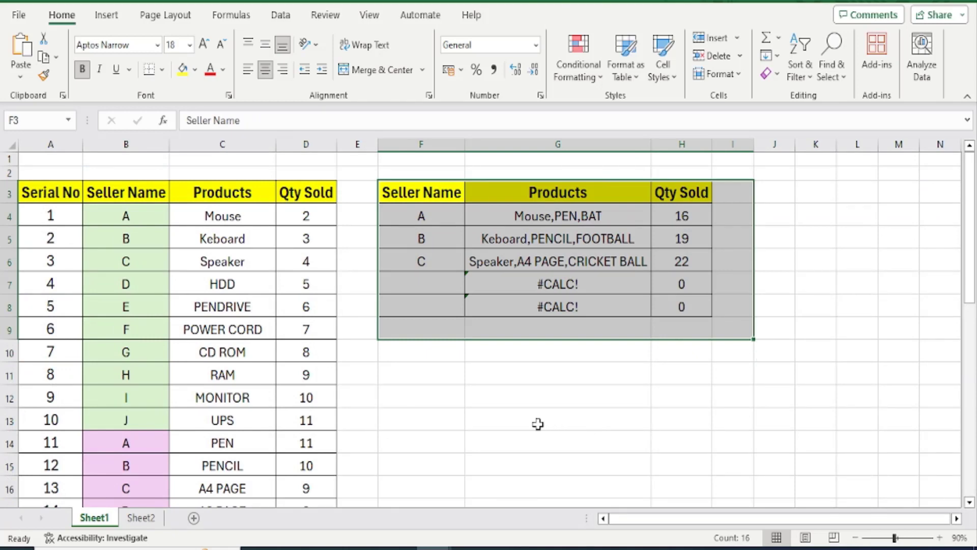
Sort the sales table by Seller Name from A to Z
left_click(538, 423)
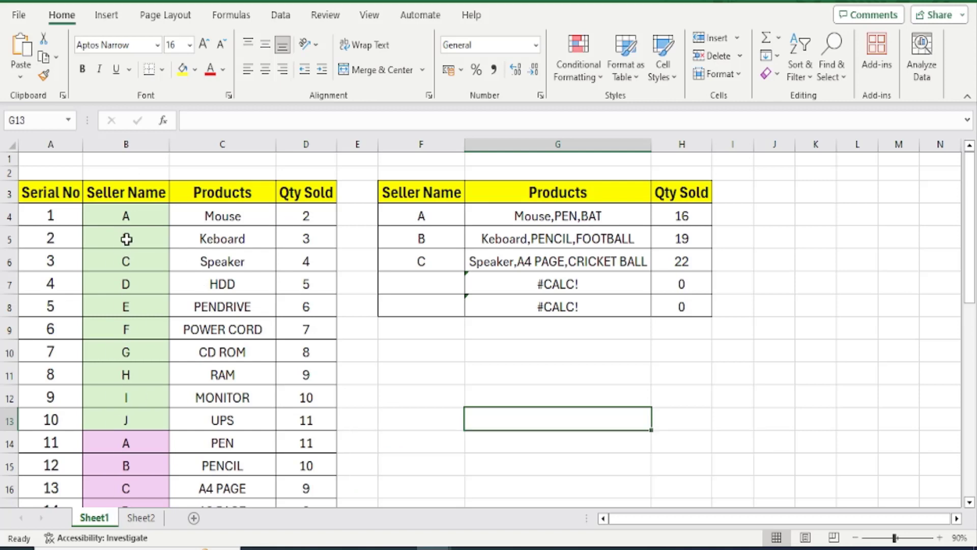
left_click(129, 355)
right_click(132, 354)
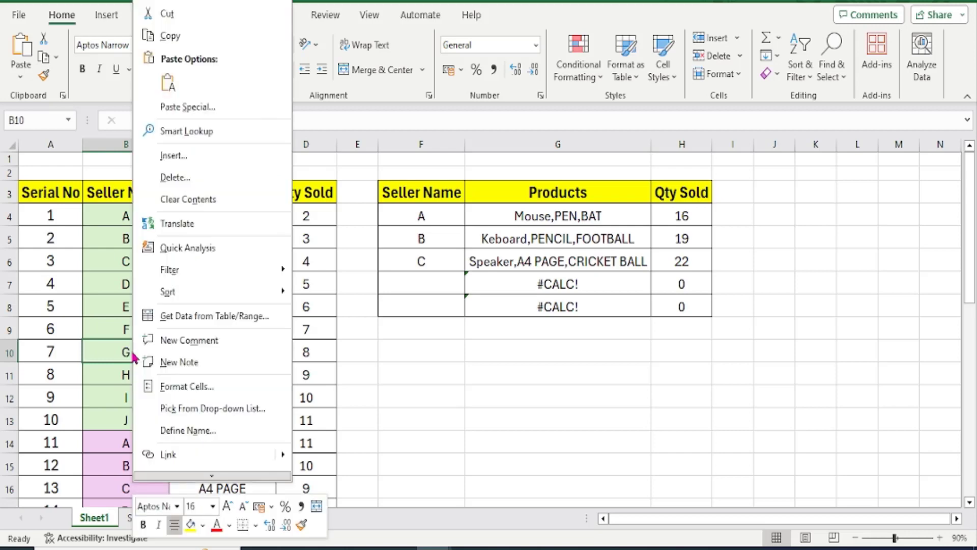
mouse_move(267, 291)
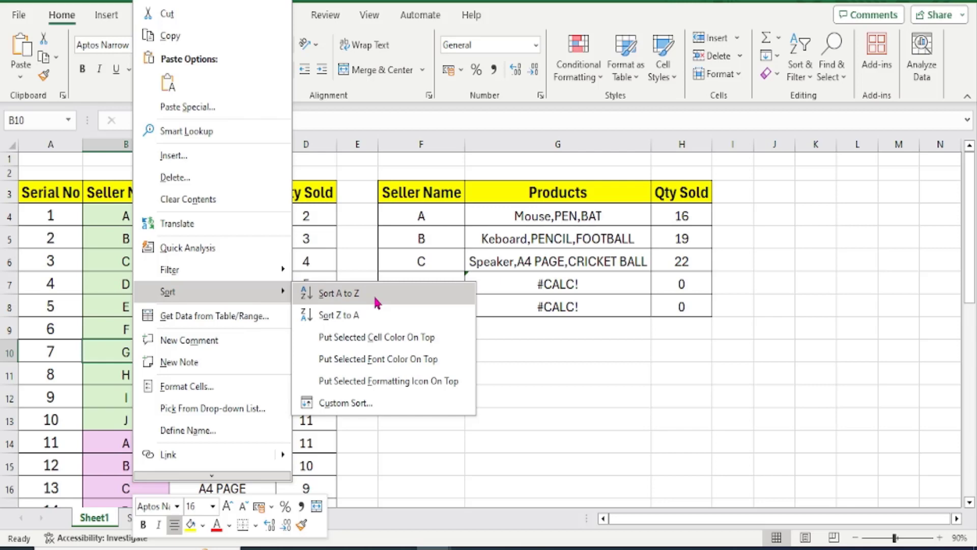
left_click(339, 294)
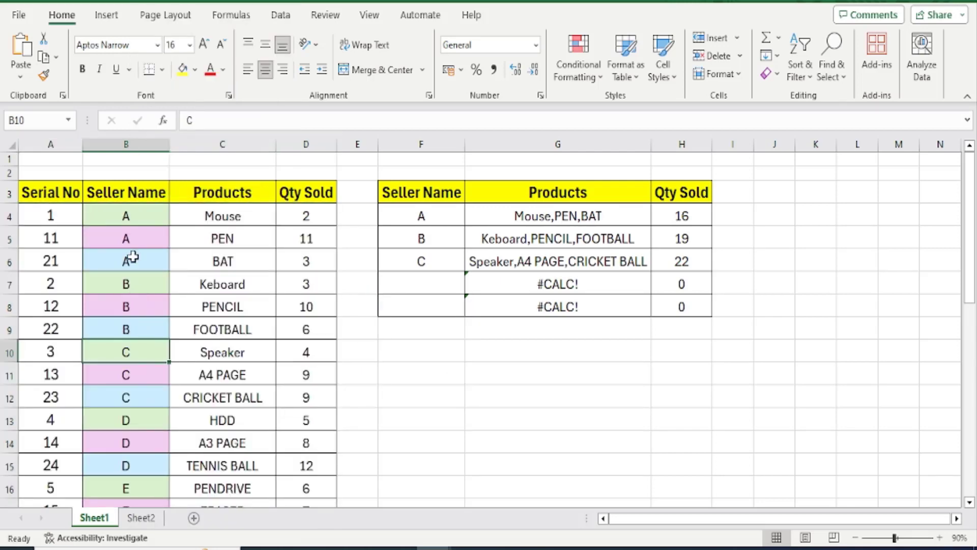
Compare the sorted product and quantity rows of sellers A and B with the summary table's Qty Sold formulas in H4:H6
left_click_drag(127, 216, 318, 260)
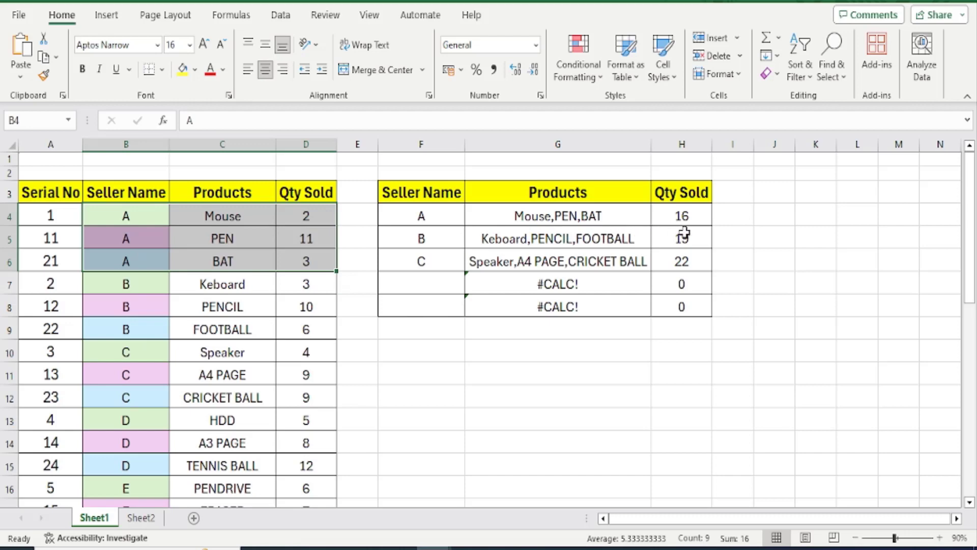
left_click_drag(138, 290, 331, 328)
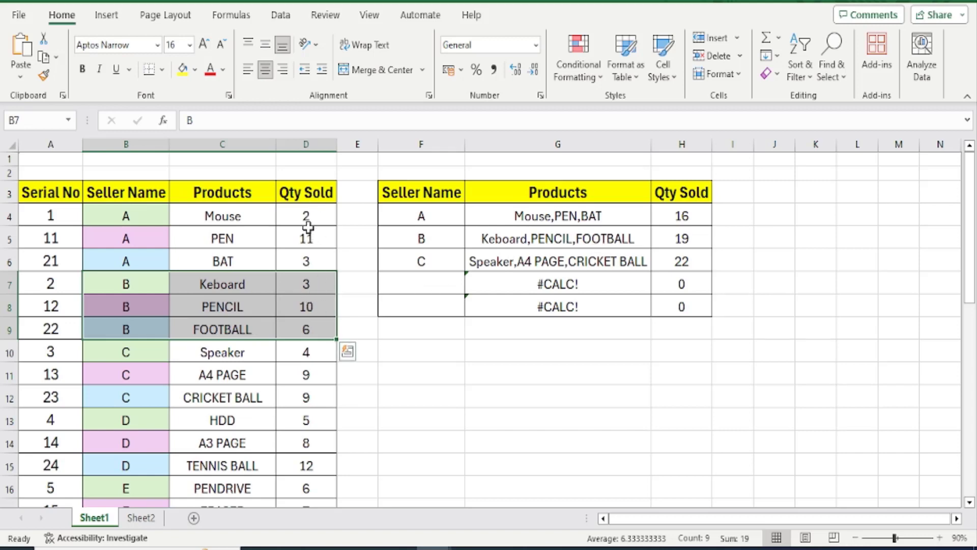
left_click_drag(682, 210, 682, 306)
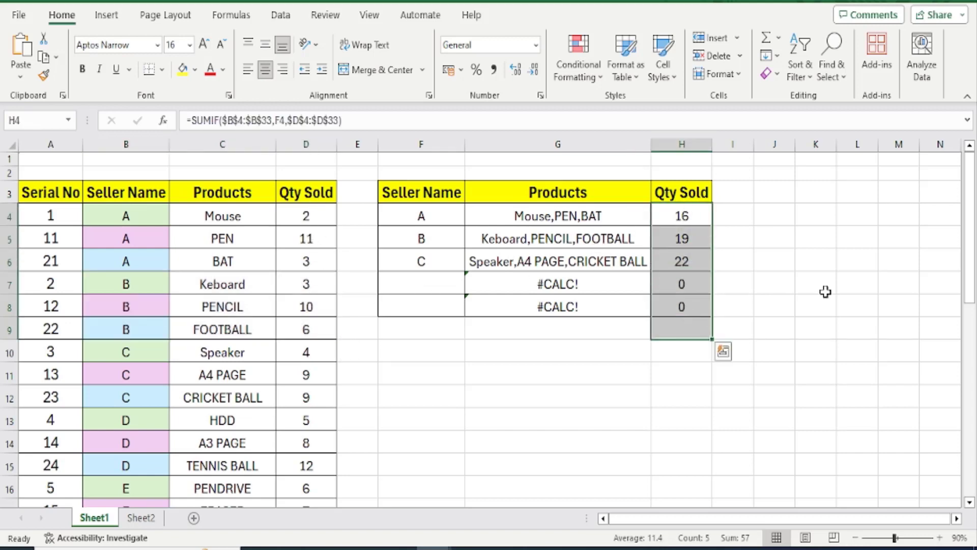
left_click(702, 222)
left_click(683, 233)
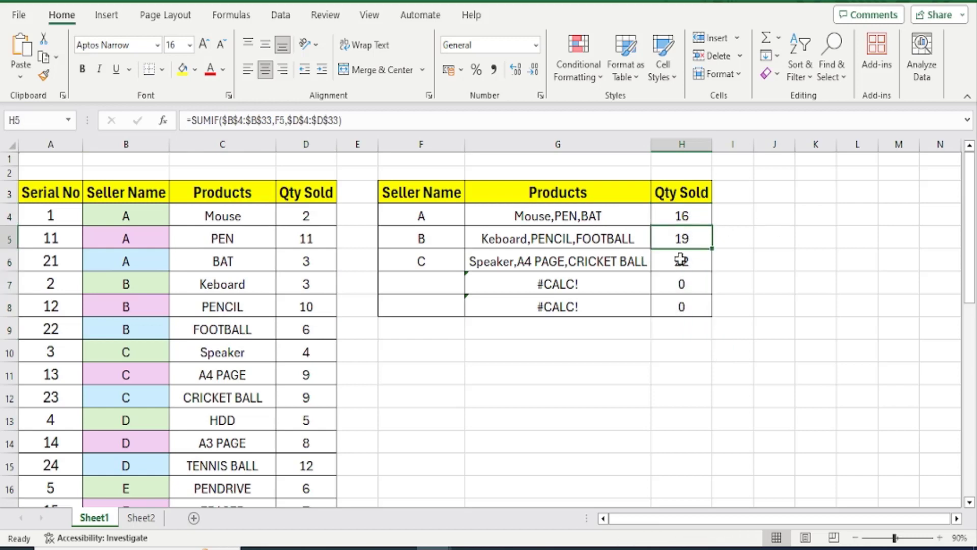
left_click(680, 258)
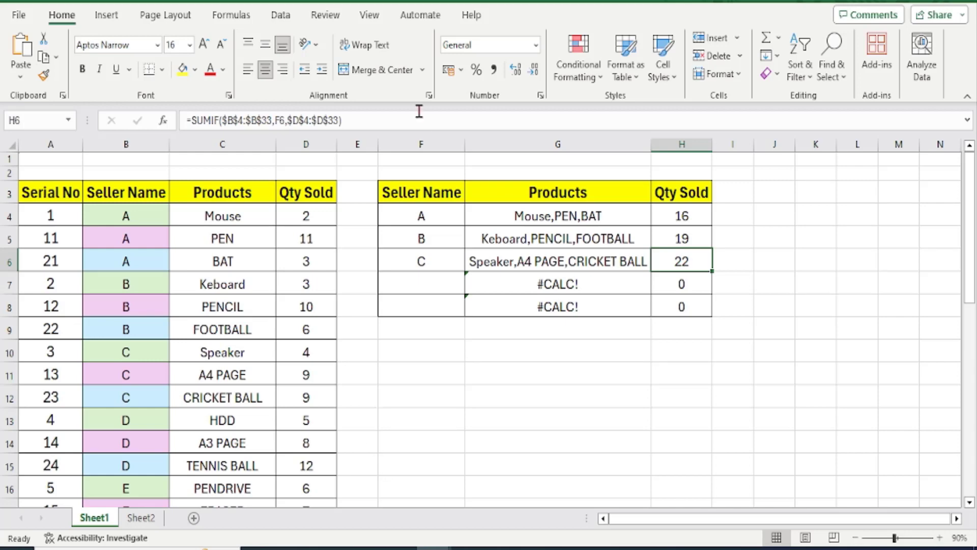
Copy the summary header row F3:H3 to row 10, starting at F10
left_click_drag(411, 192, 684, 191)
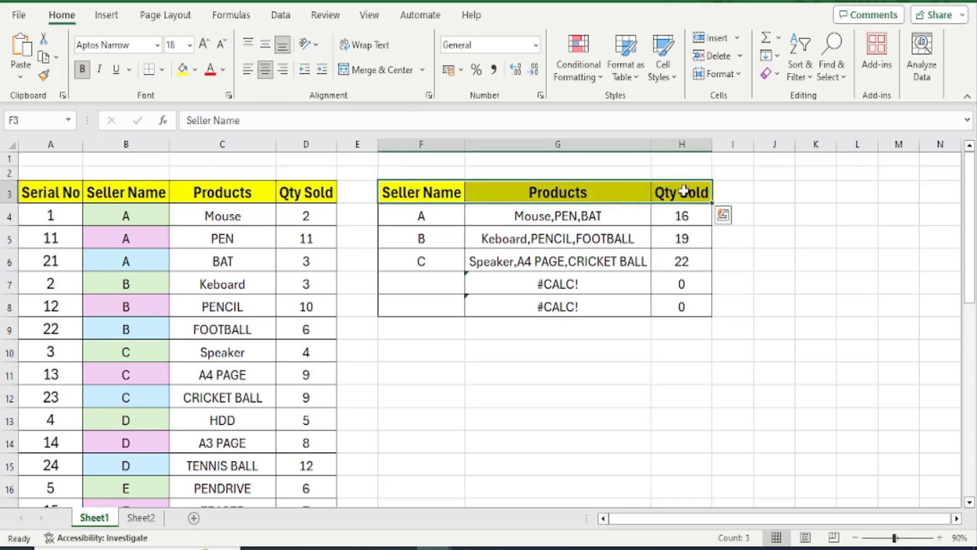
key("ctrl+c")
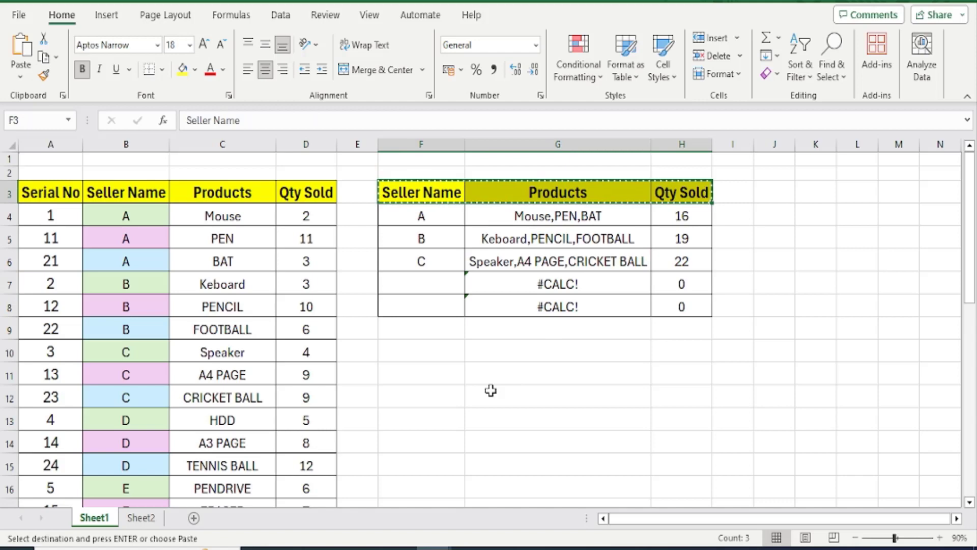
left_click(431, 352)
key("ctrl+v")
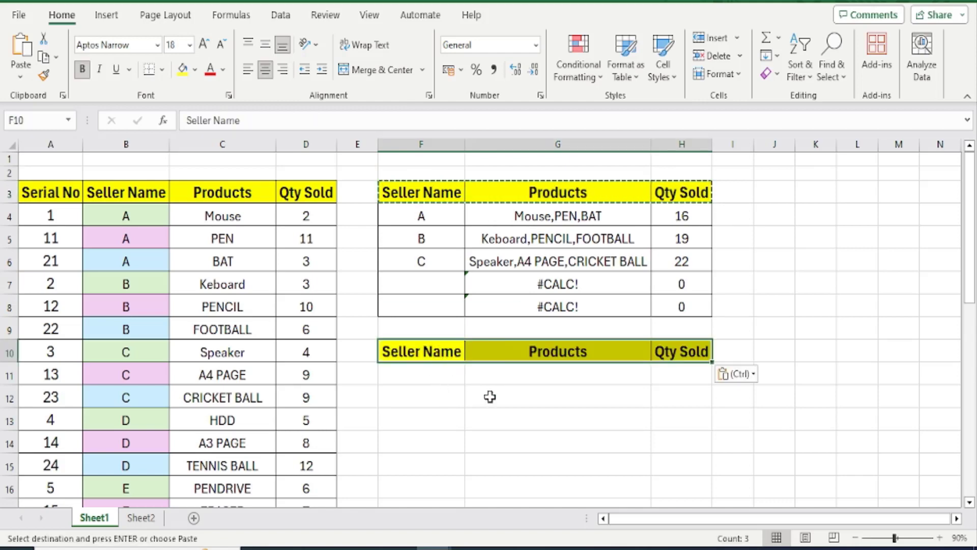
Apply all borders to the new summary table range F10:H15
left_click_drag(436, 347, 670, 461)
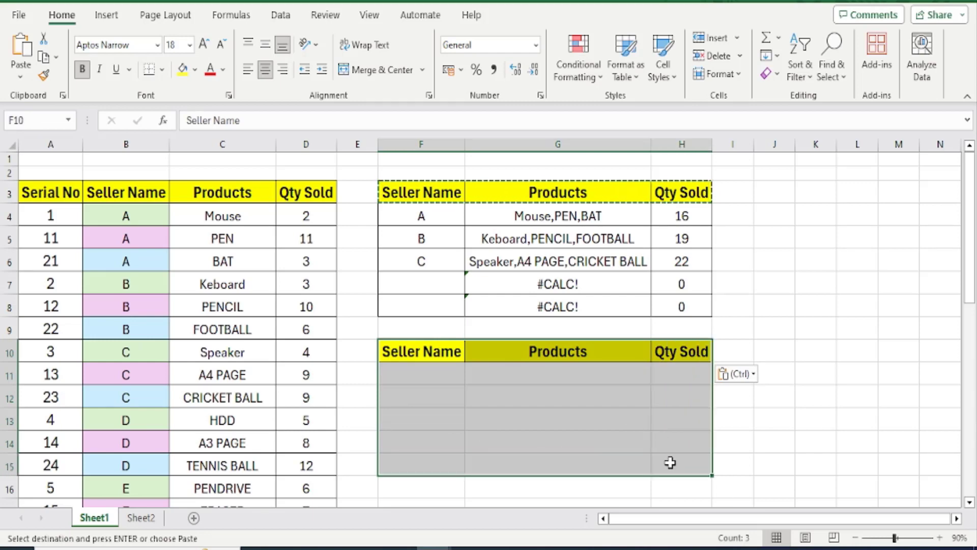
left_click(162, 70)
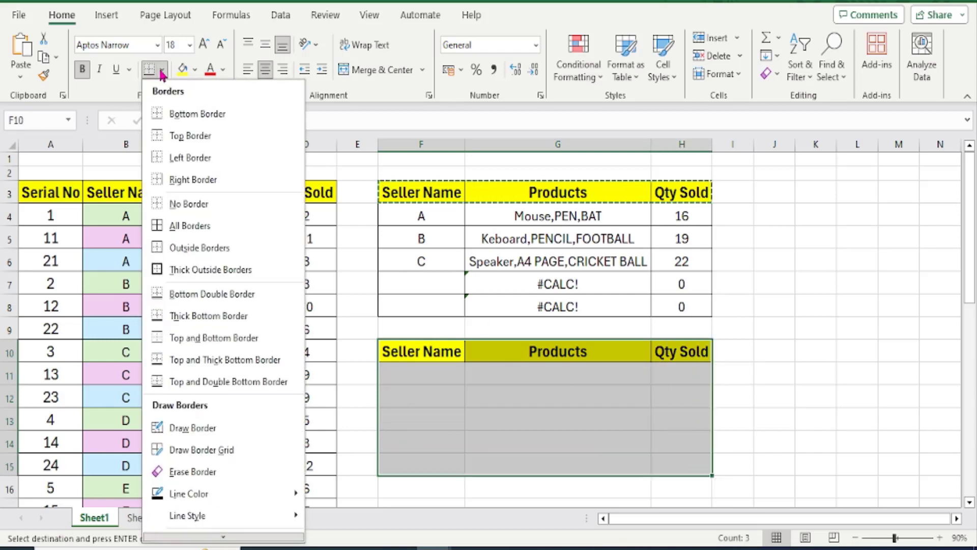
left_click(158, 228)
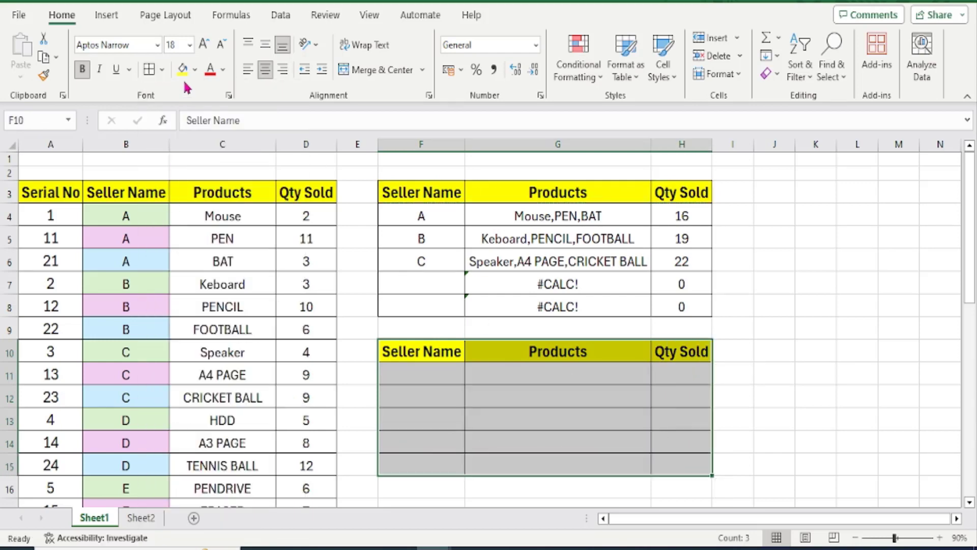
left_click_drag(399, 384, 672, 467)
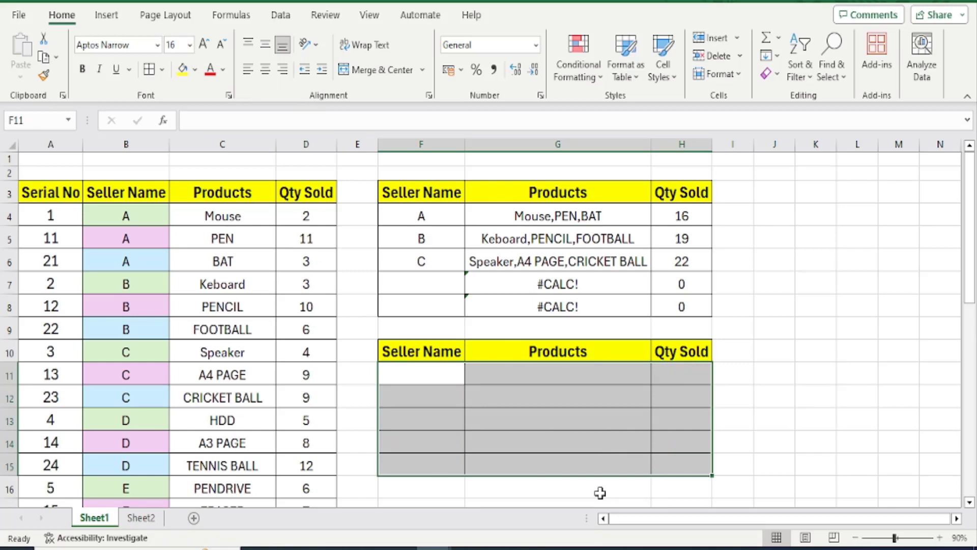
key("Return")
left_click(773, 374)
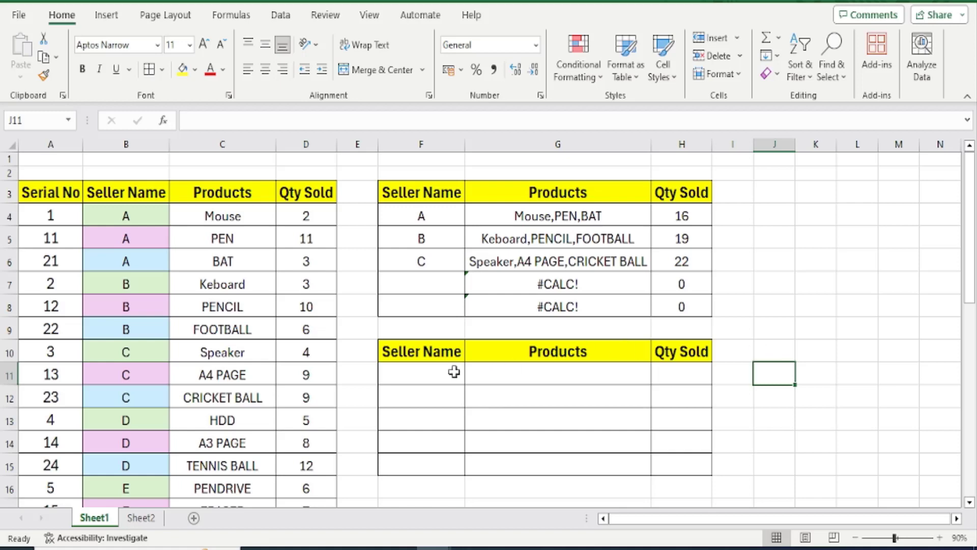
Enter seller A in F11 and centre the contents of F11:H15 horizontally
left_click(438, 371)
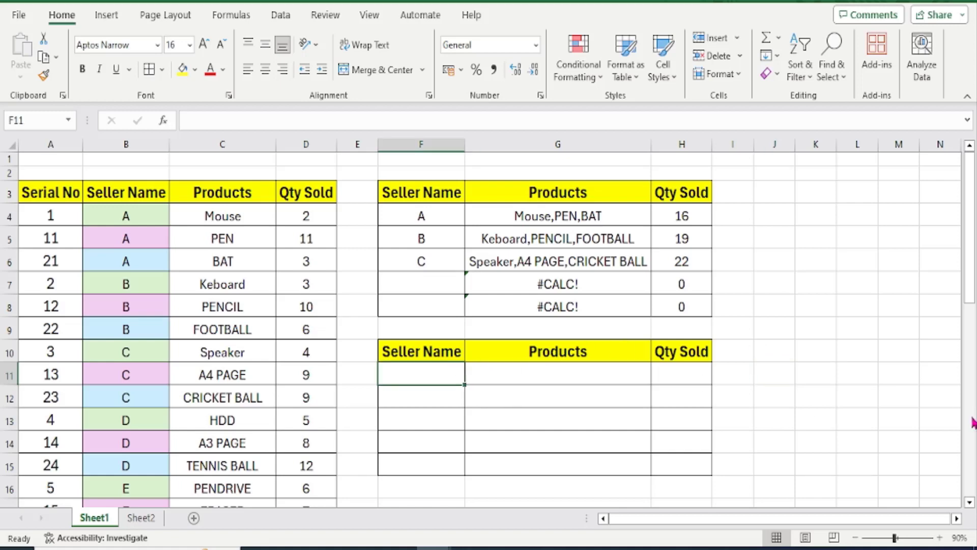
type("a")
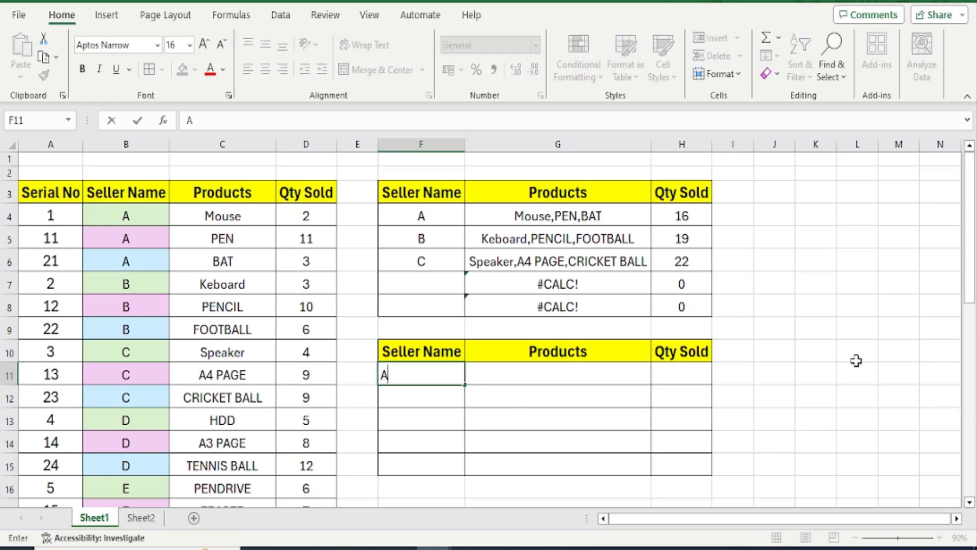
key("Return")
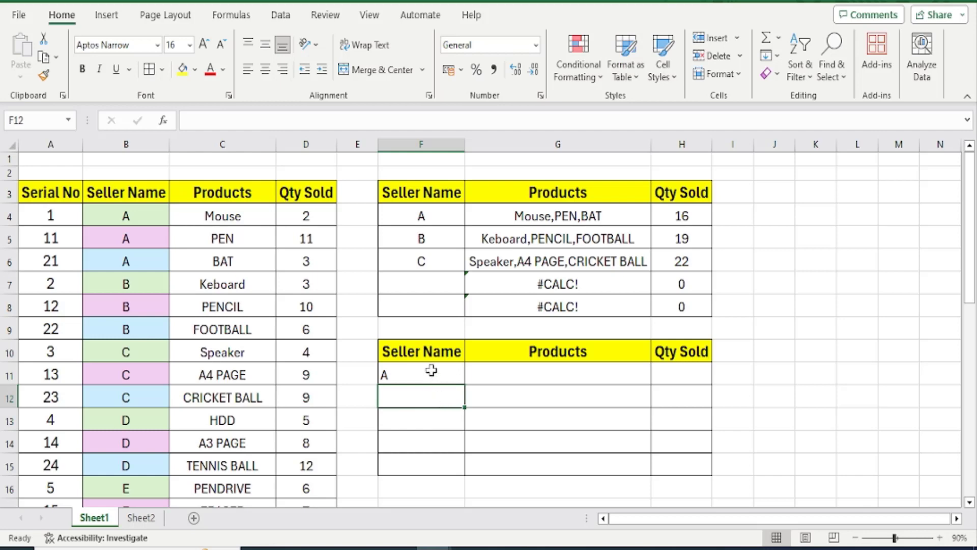
mouse_move(432, 371)
left_mouse_down()
mouse_move(597, 467)
mouse_move(683, 471)
left_mouse_up()
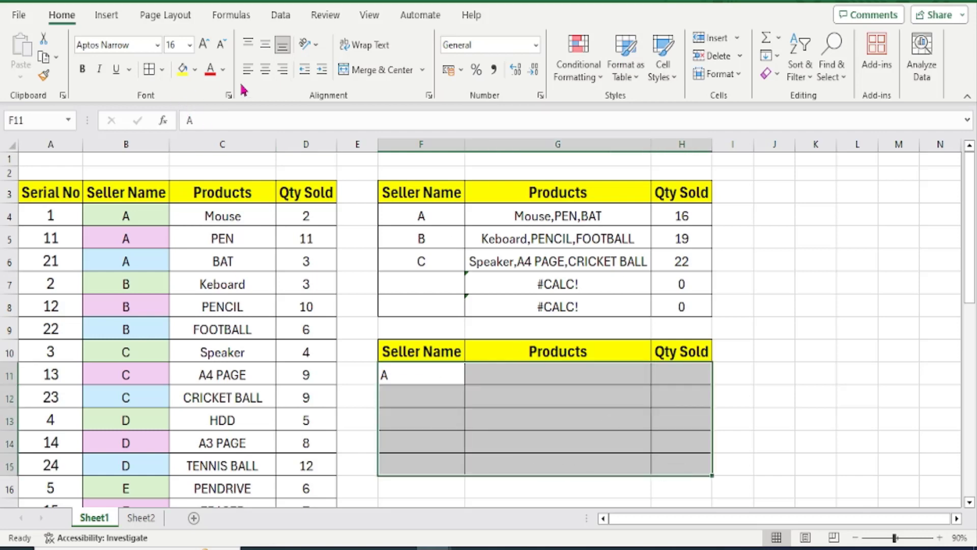
left_click(265, 69)
Begin a FILTER formula in G11 with the product range C4:C33 as its array argument
left_click(563, 371)
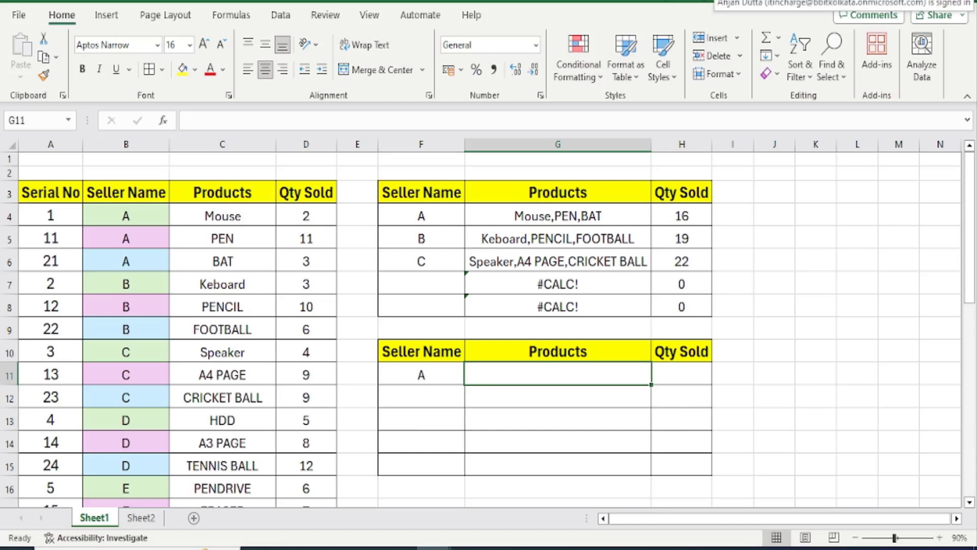
type("=")
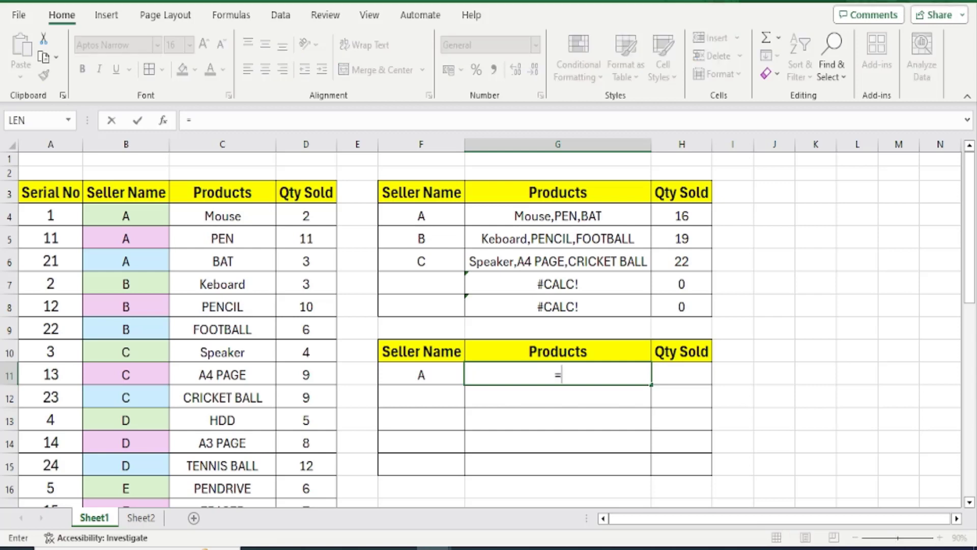
type("FILTER")
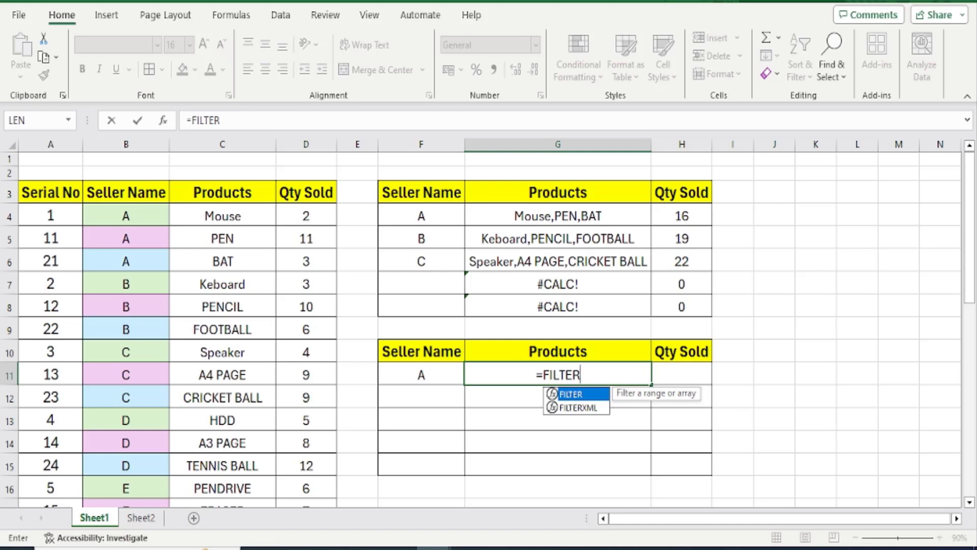
type("(")
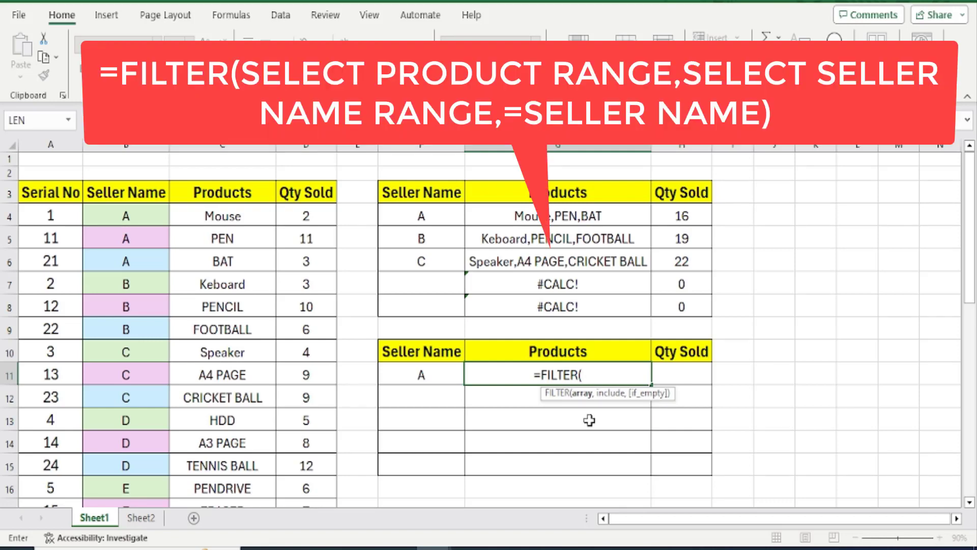
left_click_drag(234, 216, 221, 458)
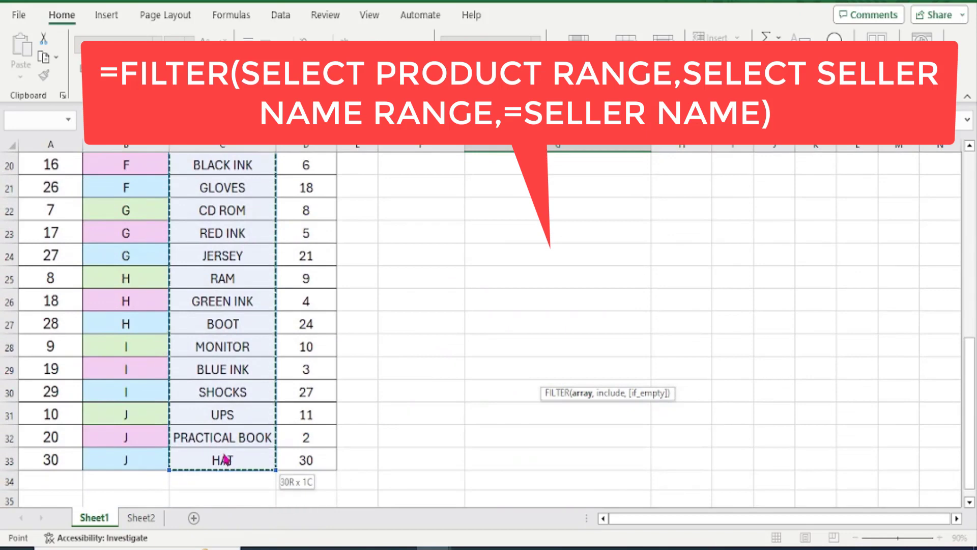
scroll(718, 255, "up", 5)
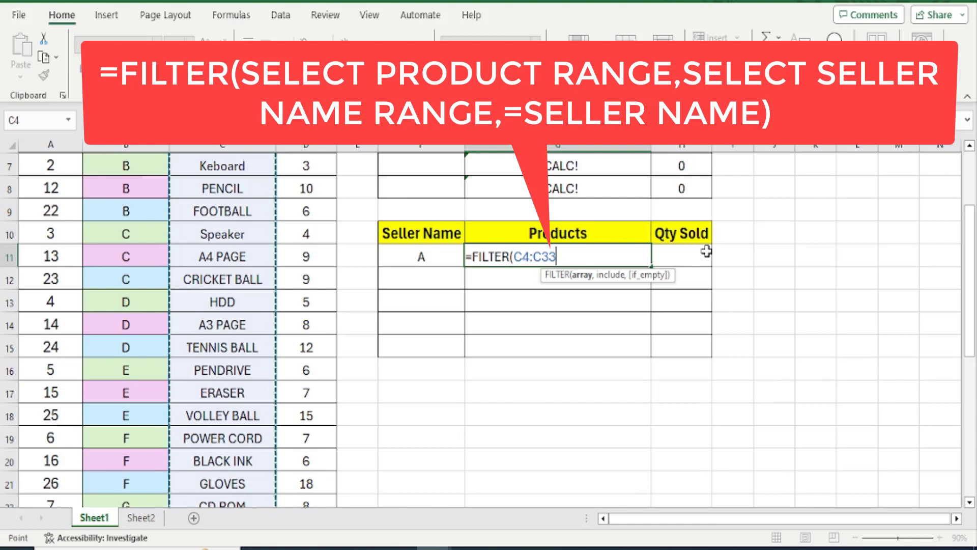
type(",")
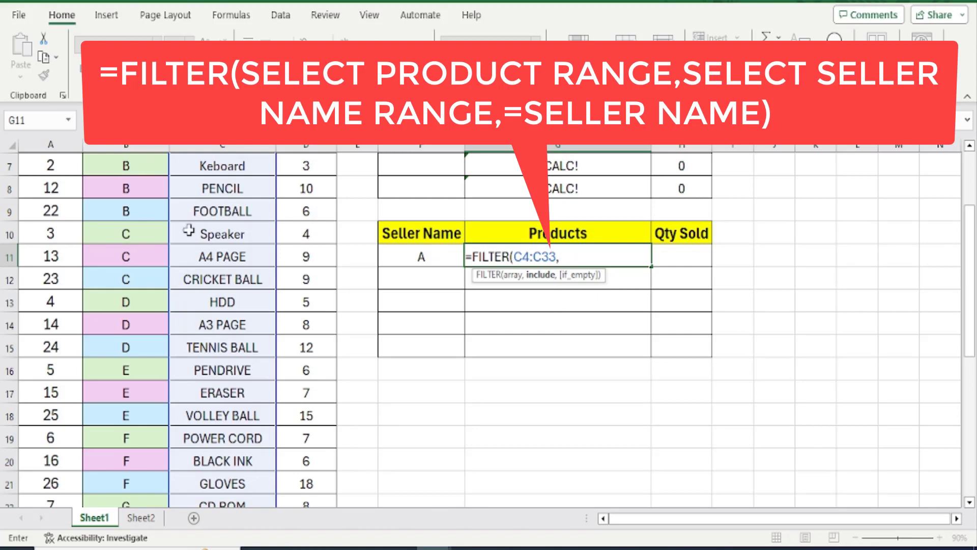
Add the seller name range B4:B33 as the FILTER include argument and make both ranges absolute, $C$4:$C$33 and $B$4:$B$33
scroll(219, 279, "up", 2)
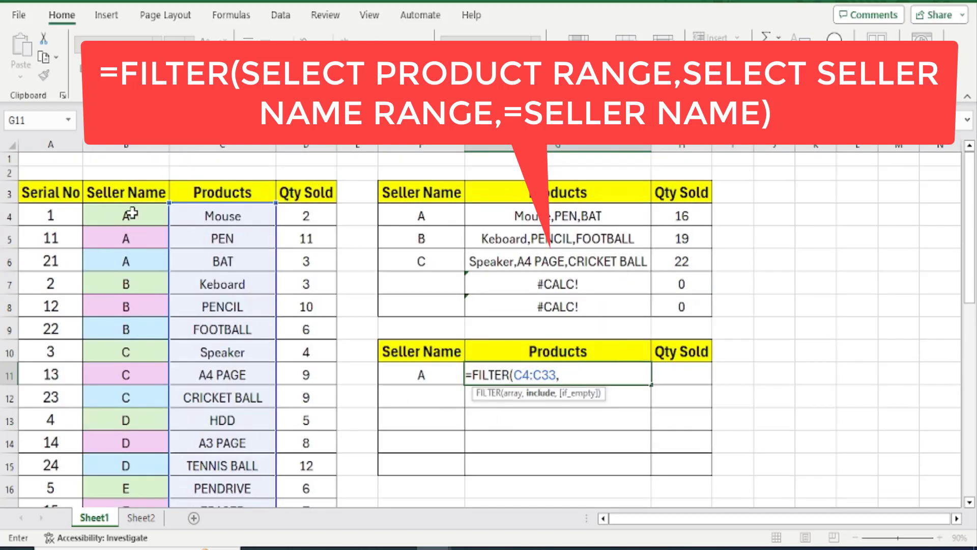
left_click_drag(131, 213, 113, 467)
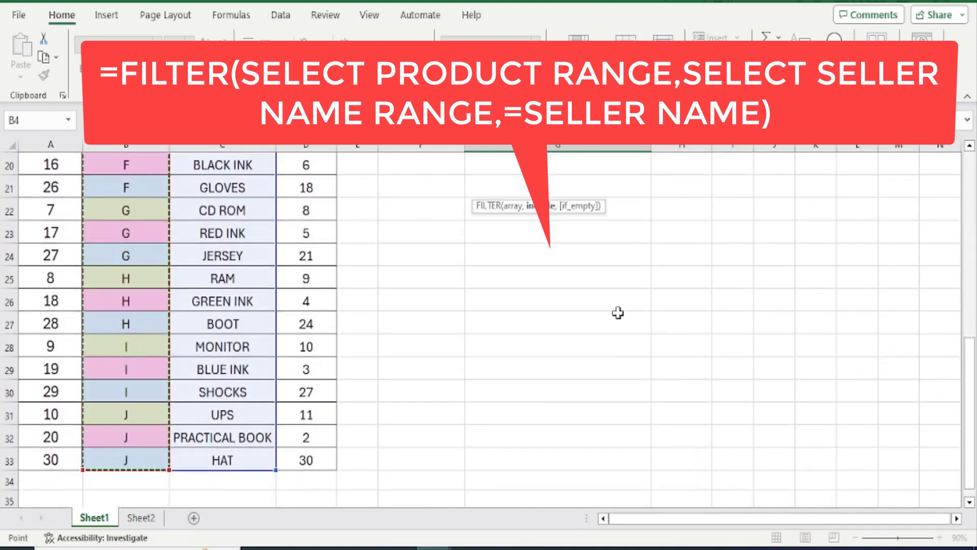
scroll(617, 312, "up", 5)
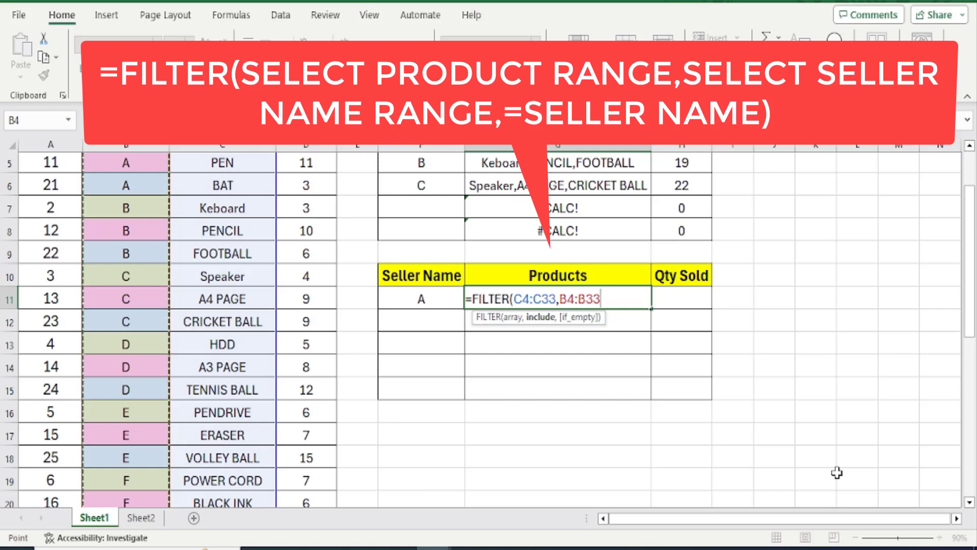
key("F4")
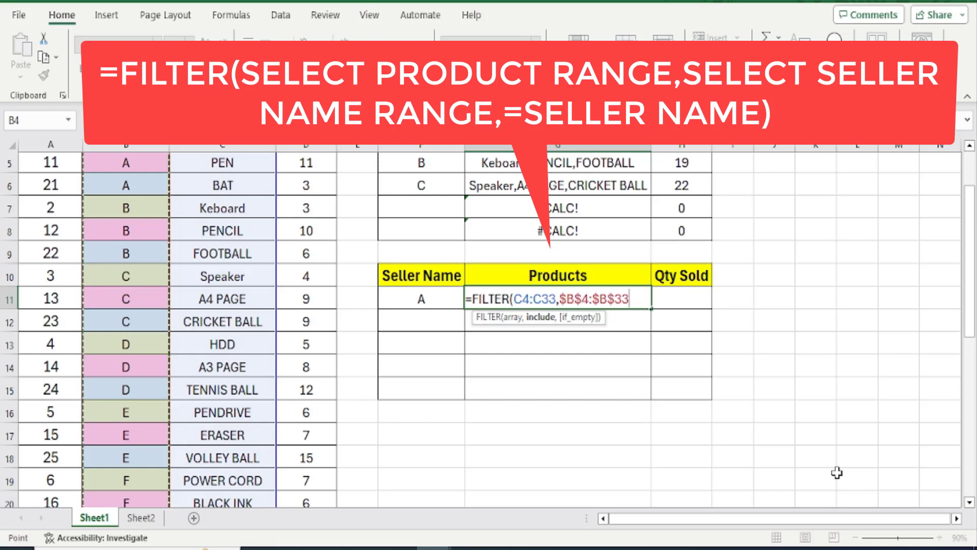
scroll(837, 473, "up", 2)
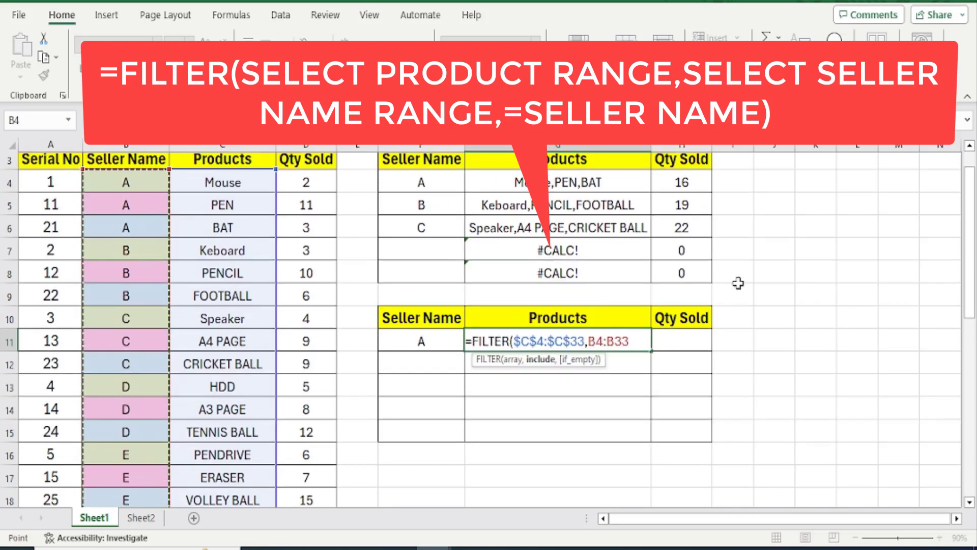
key("F4")
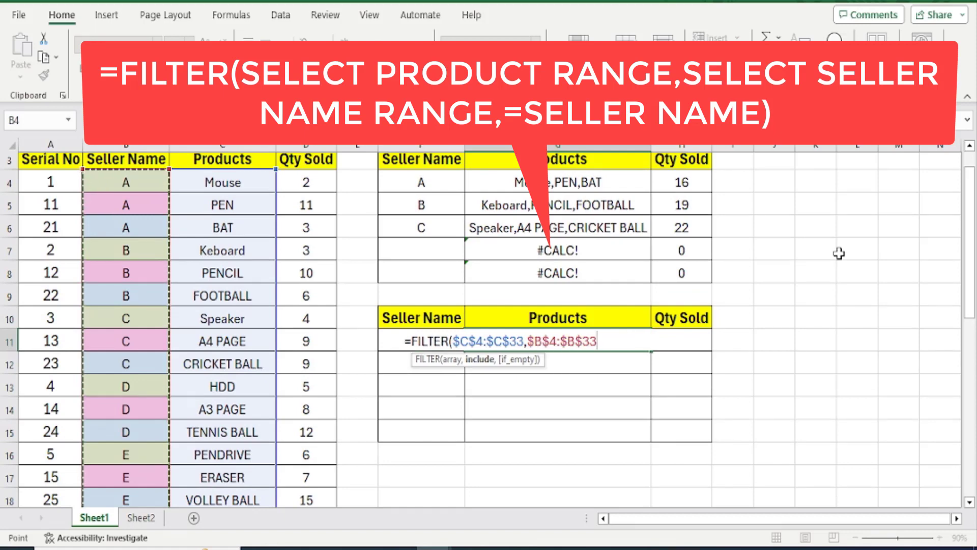
Complete the FILTER formula in G11 by matching the seller range to F11, and enter it
type(",")
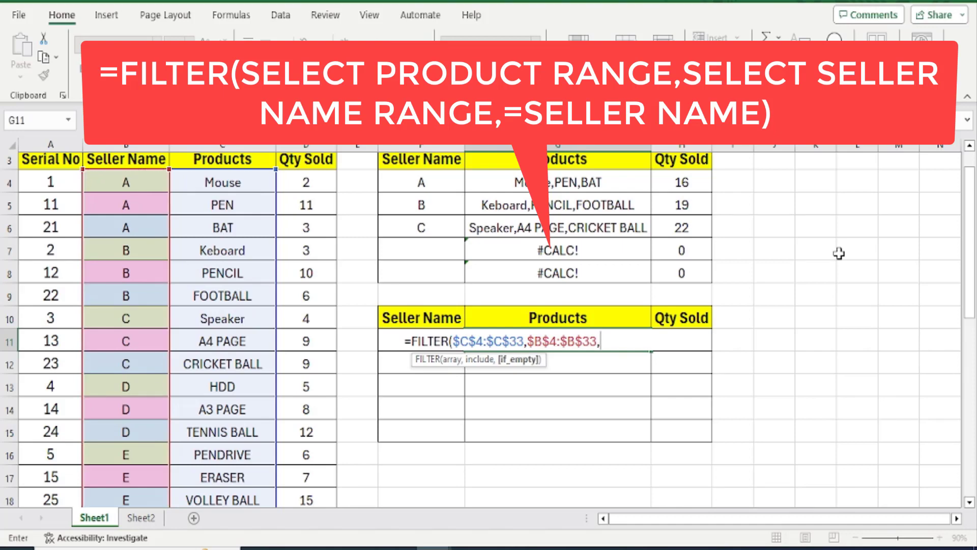
key("BackSpace")
type("=")
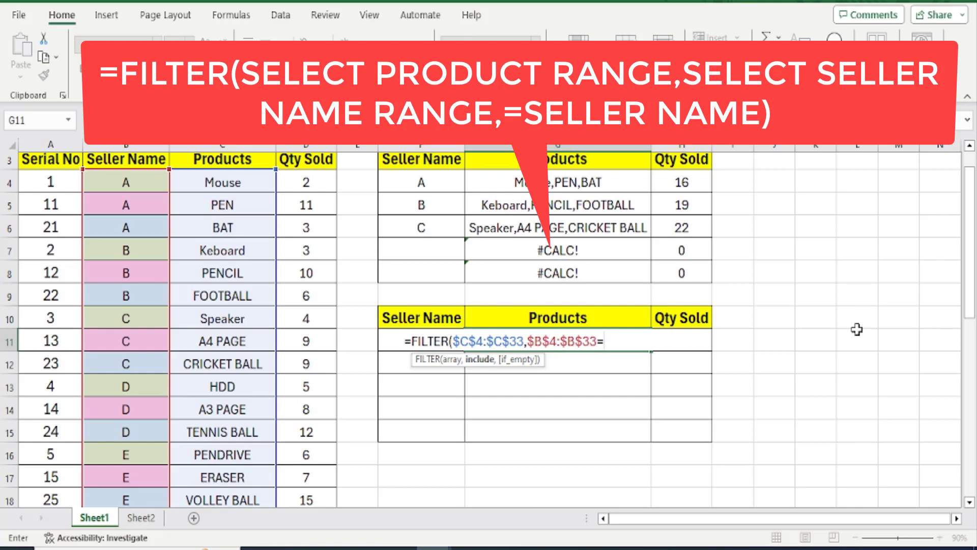
left_click(391, 335)
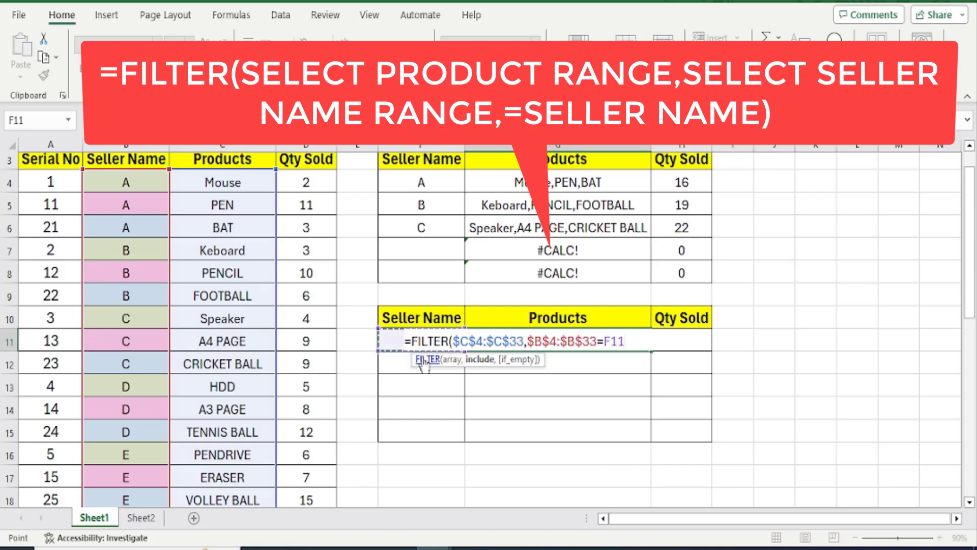
type(")")
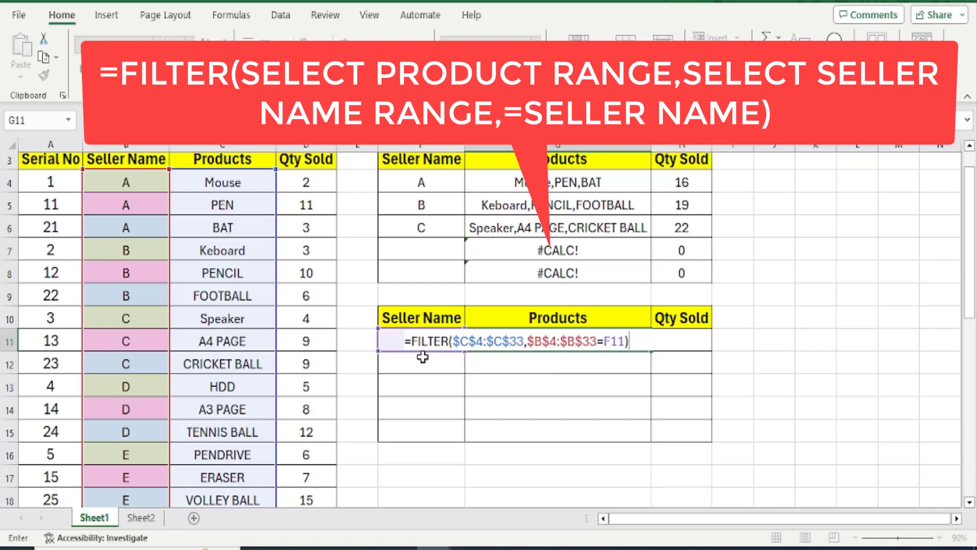
key("Tab")
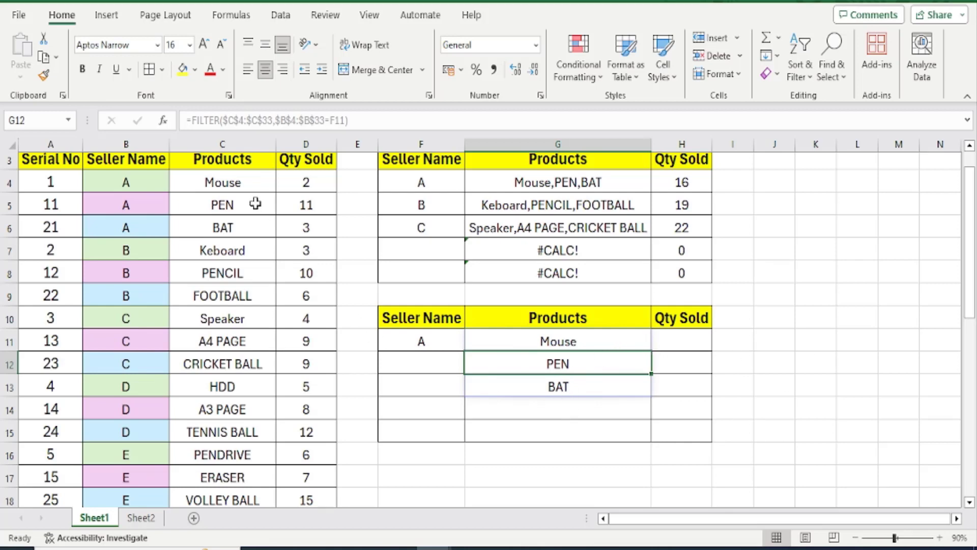
Fill seller A's product cells C4:C6 with yellow
left_click_drag(245, 183, 246, 227)
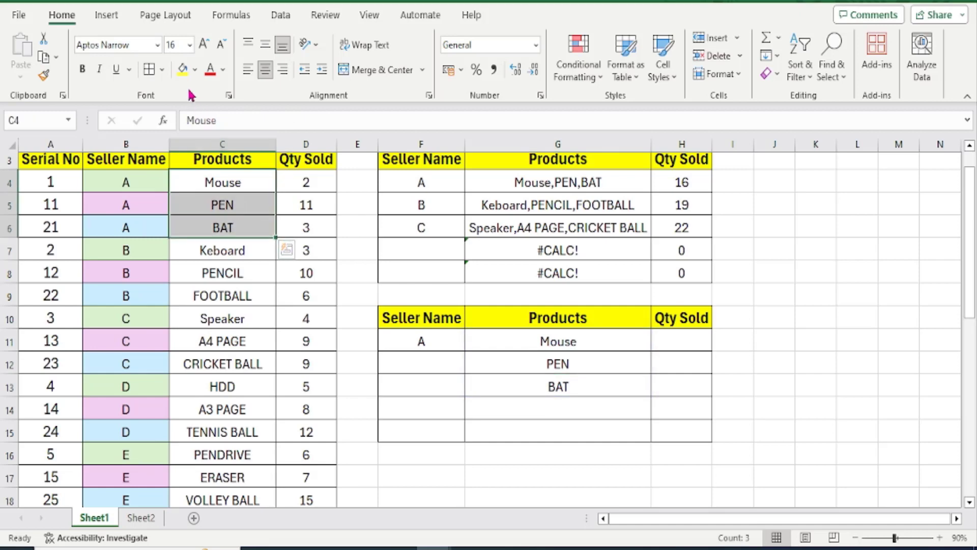
left_click(183, 69)
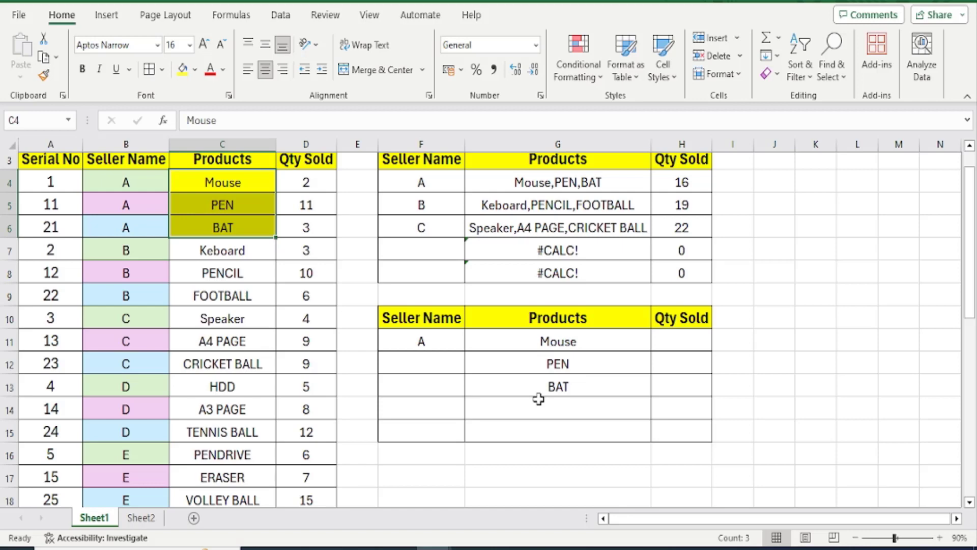
Insert TEXTJOIN before the FILTER function in G11, with "," as delimiter and the ignore_empty argument left blank
left_click(562, 342)
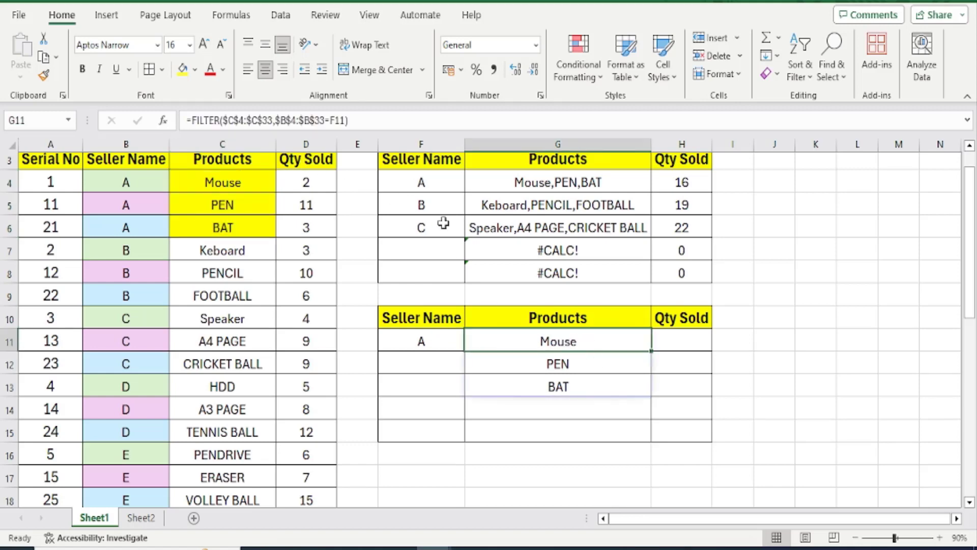
key("F2")
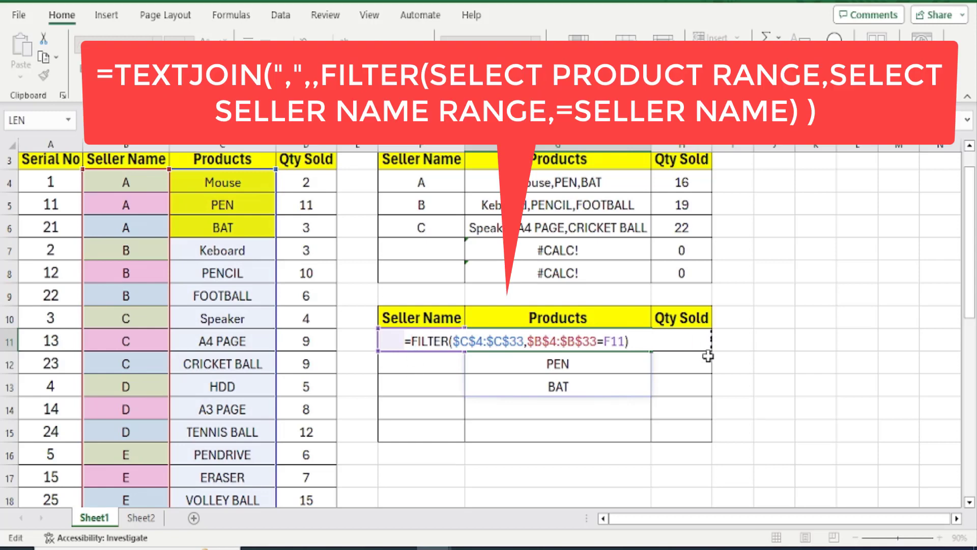
type("TE")
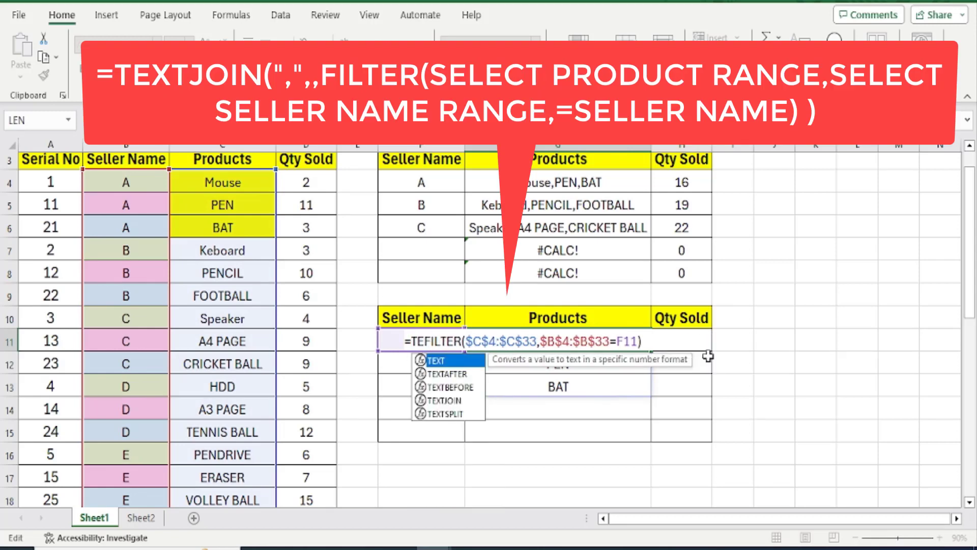
type("XT")
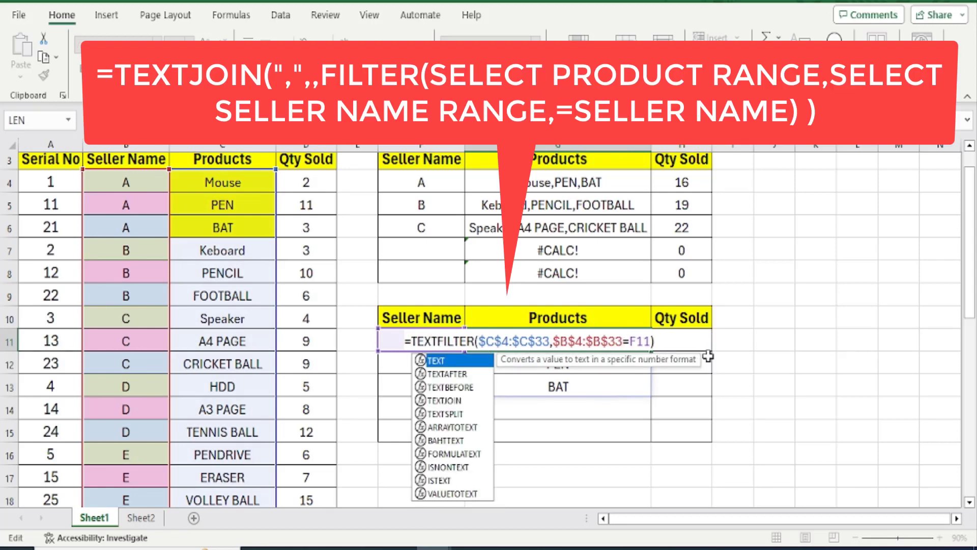
type("JOIN")
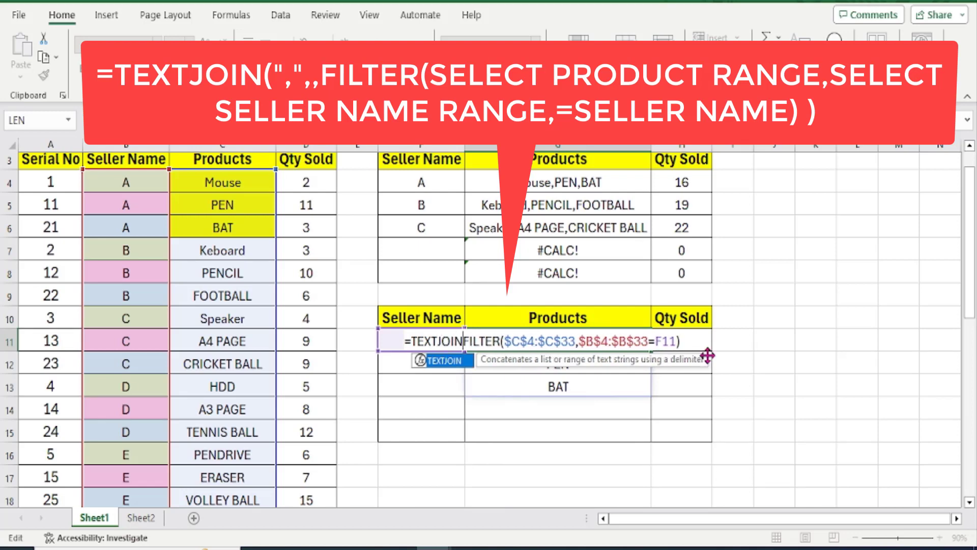
type("(")
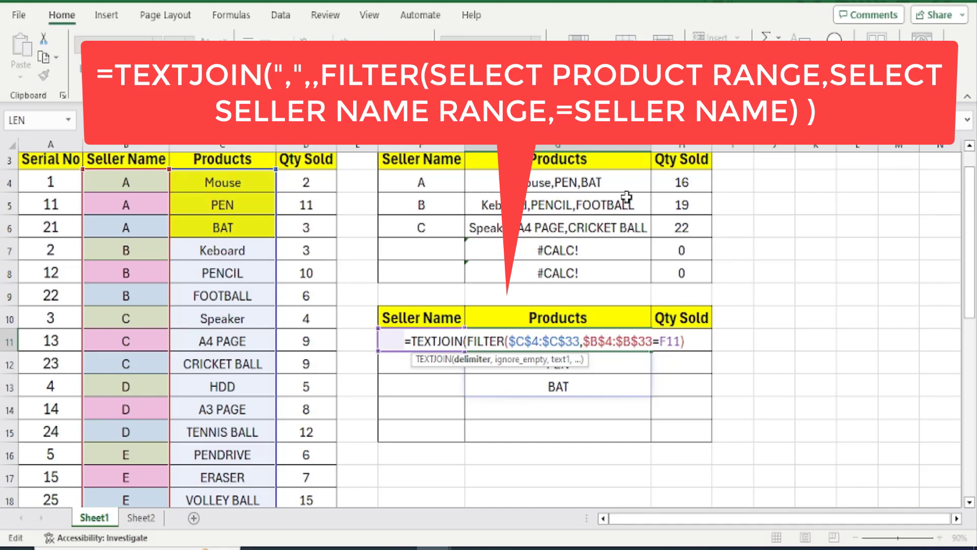
type("\"")
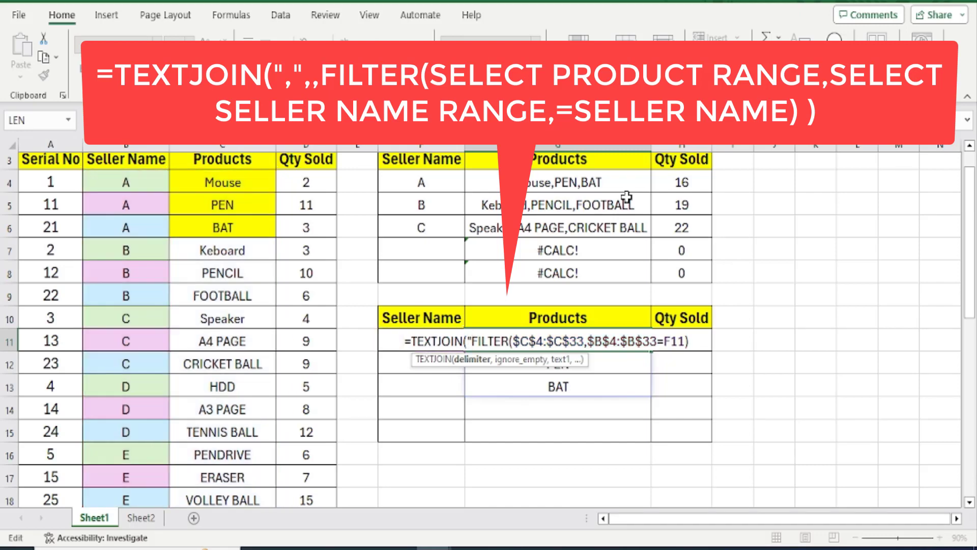
type(",\"")
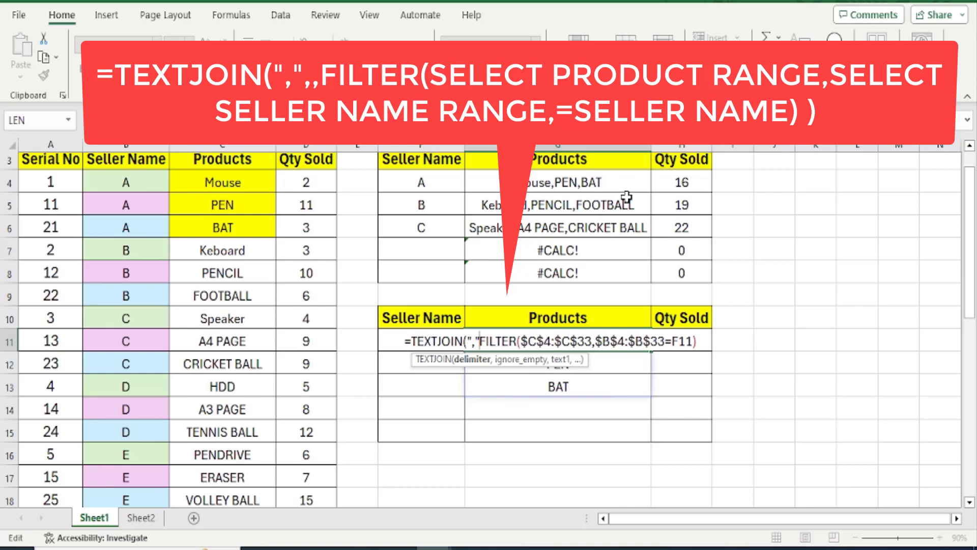
type(",")
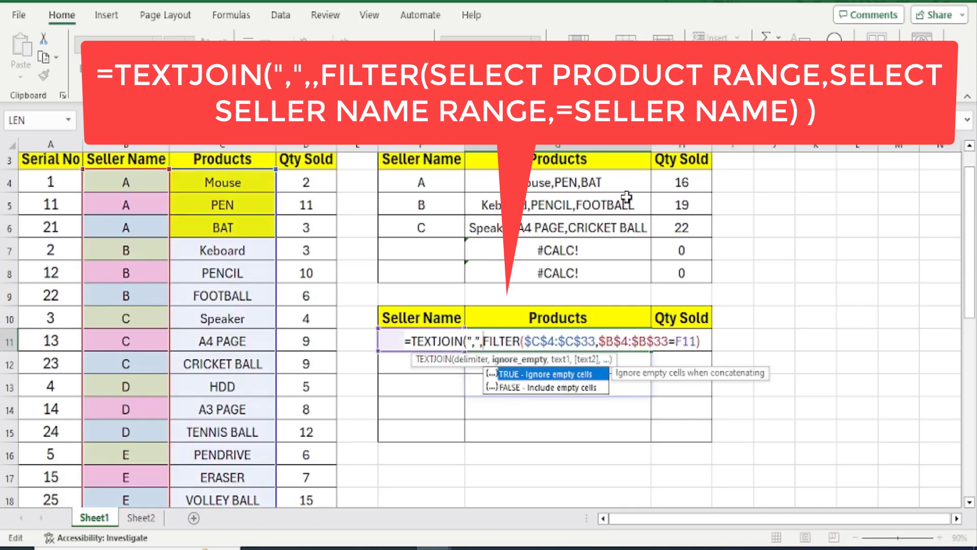
type(",")
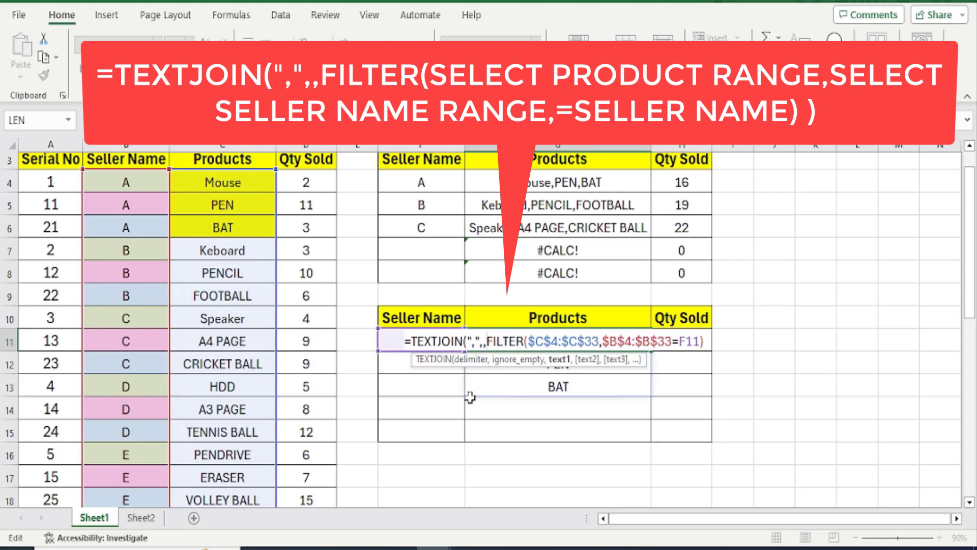
Close the TEXTJOIN formula in G11 with a final parenthesis and enter it
key("Right")
key("Right")
key("Right")
key("Right")
key("Right")
key("Right")
key("Right")
key("Right")
key("Right")
key("Right")
key("Right")
key("Right")
key("Right")
key("Right")
key("Right")
key("Right")
key("Right")
key("Right")
key("Right")
key("Right")
type(")")
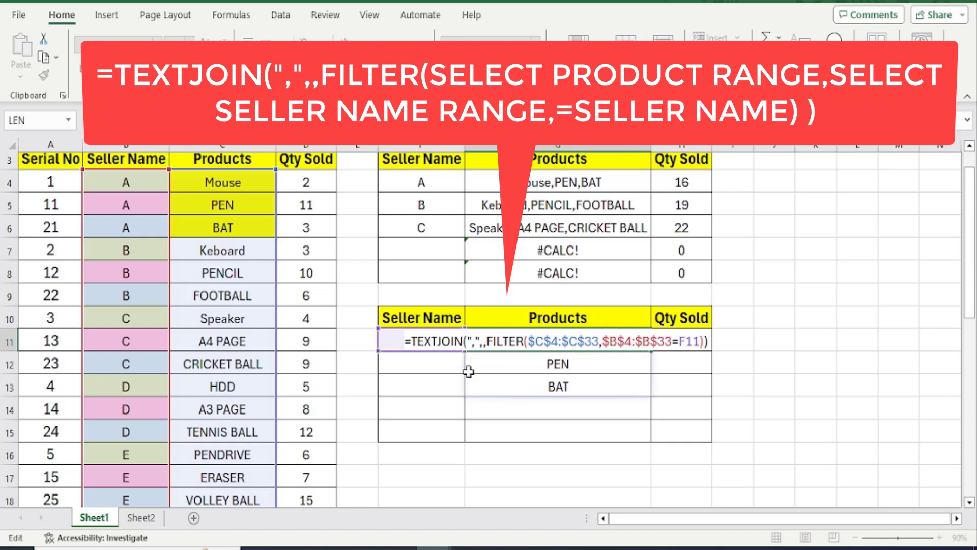
key("Return")
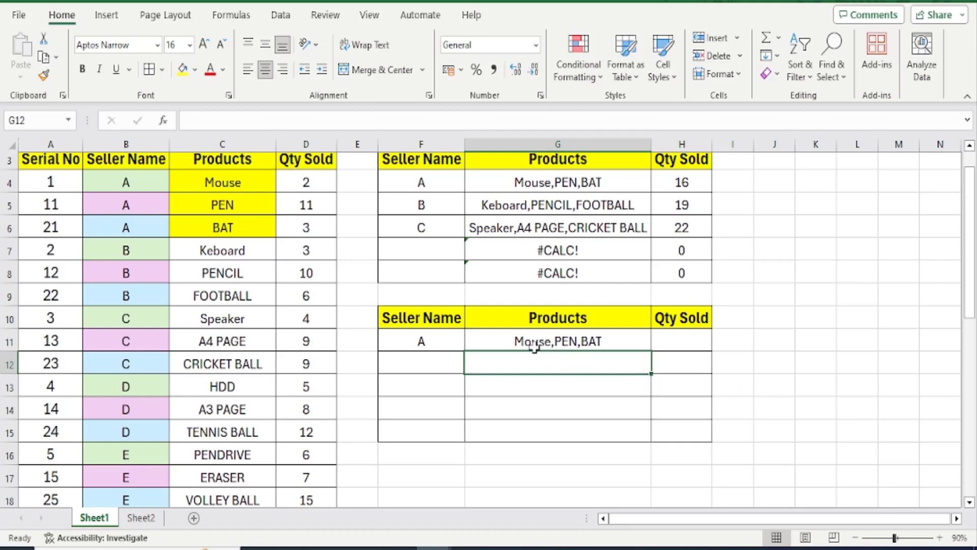
Change the seller name in F11 to B to test the product formula
left_click(426, 362)
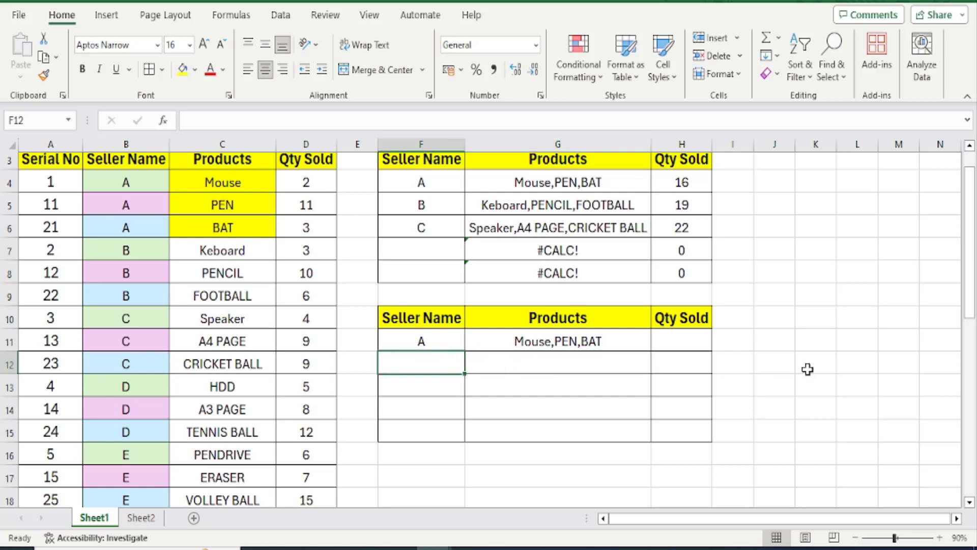
left_click(417, 338)
type("B")
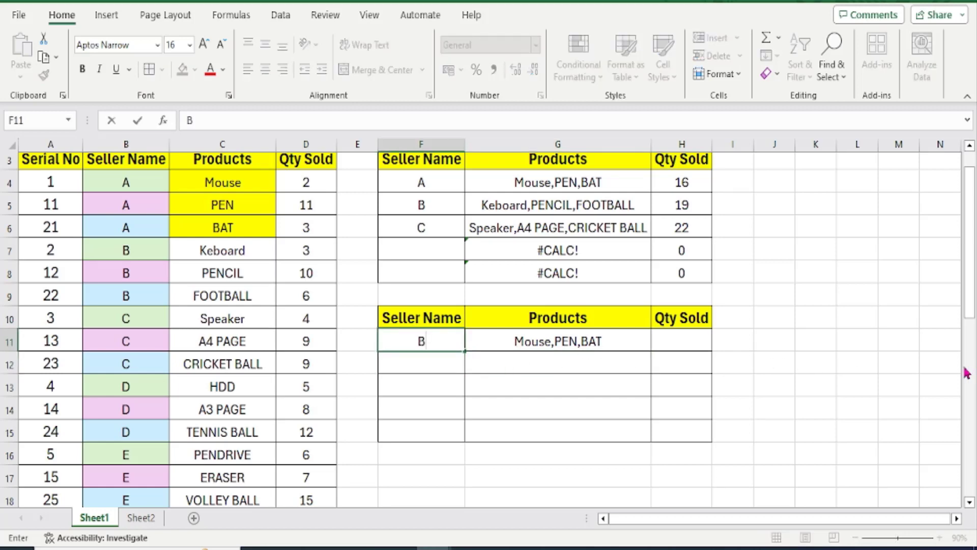
key("Return")
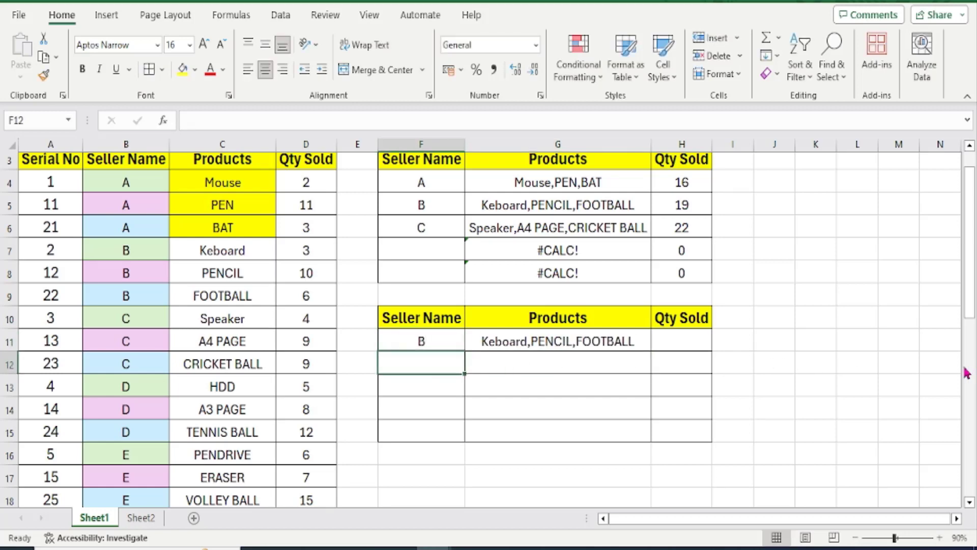
Fill seller B's product cells C7:C9 with the standard light green
left_click_drag(232, 250, 229, 291)
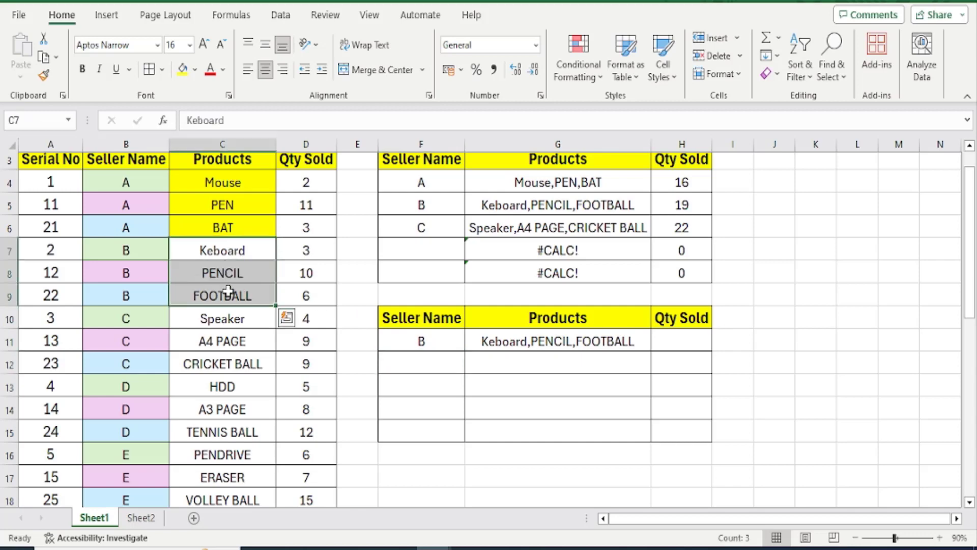
left_click(195, 70)
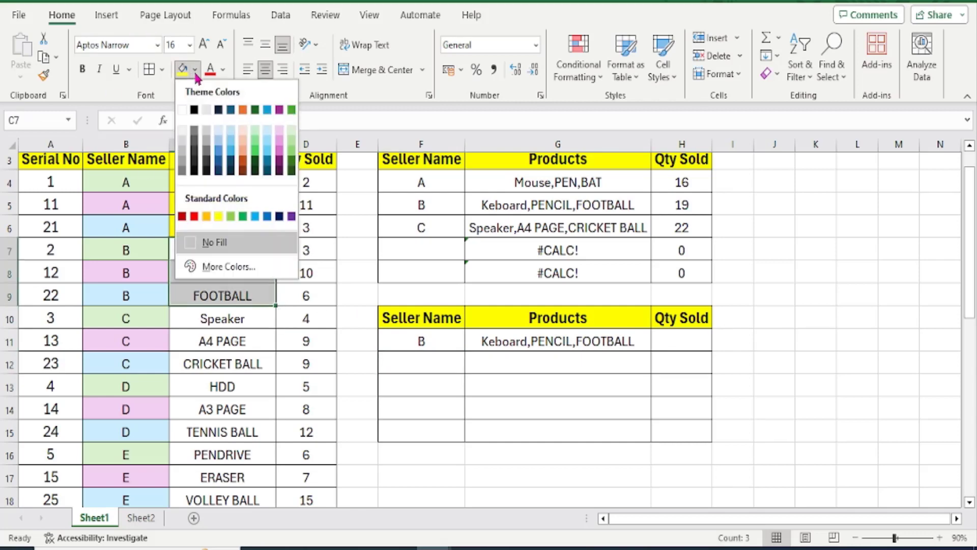
left_click(232, 213)
Change the seller name in F11 to C
left_click(415, 342)
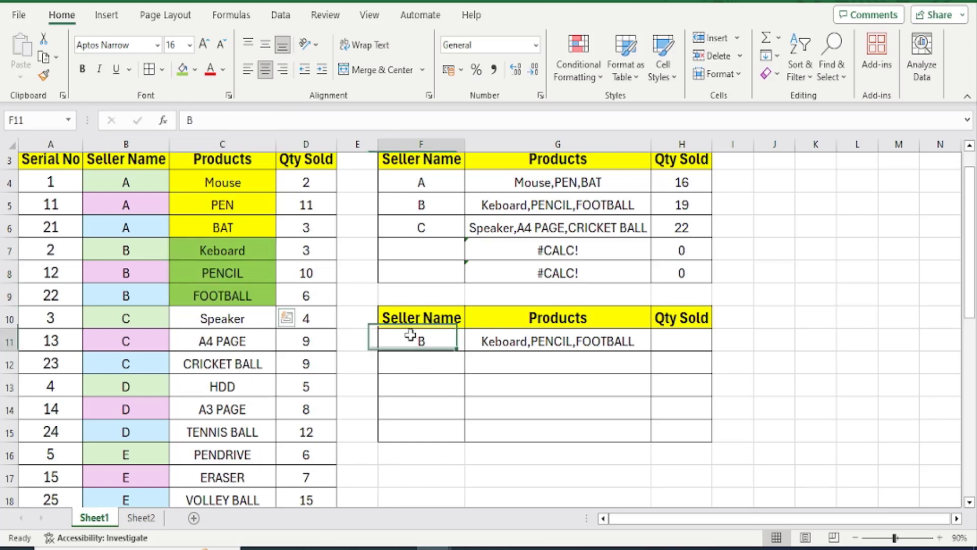
key("F2")
key("BackSpace")
type("C")
key("Return")
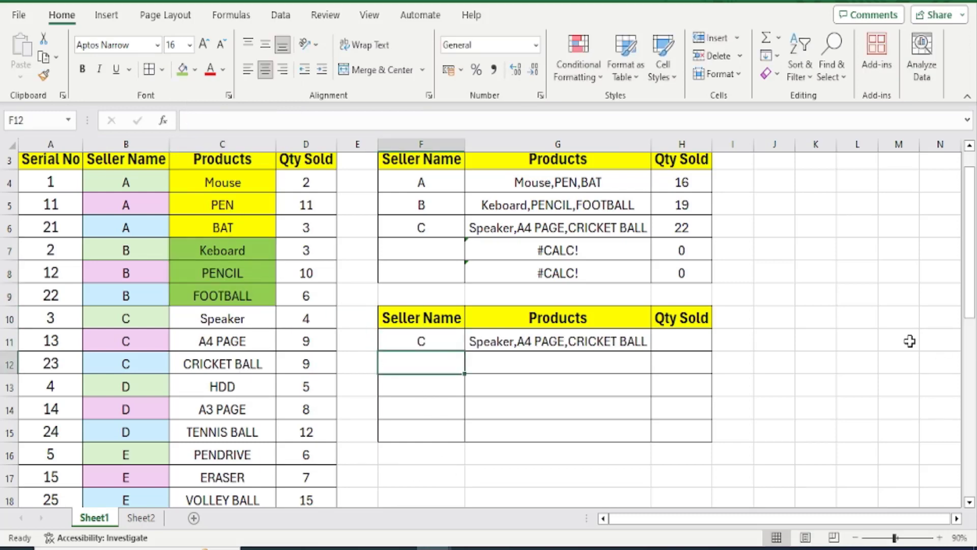
Fill seller C's product cells C10:C12 with a pink-purple theme colour
left_click_drag(229, 317, 224, 375)
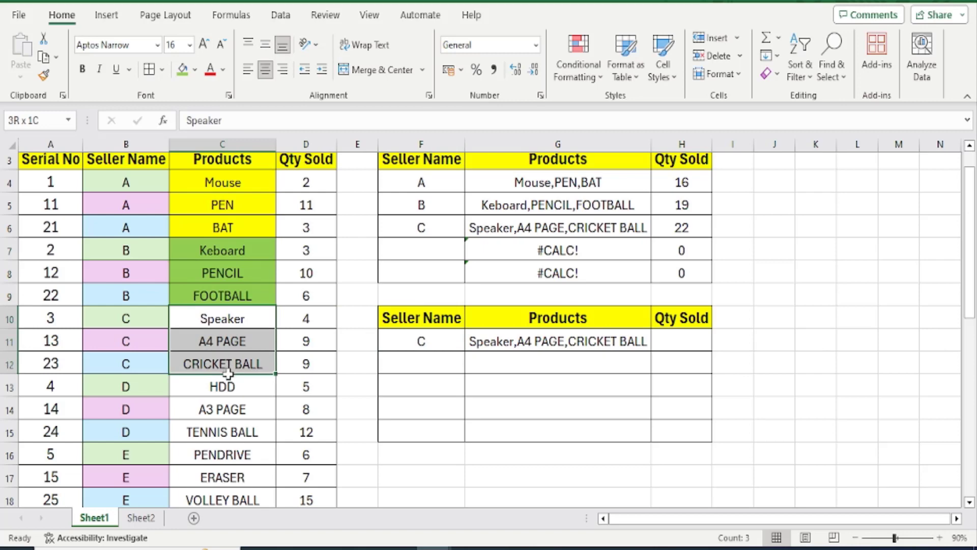
left_click(195, 70)
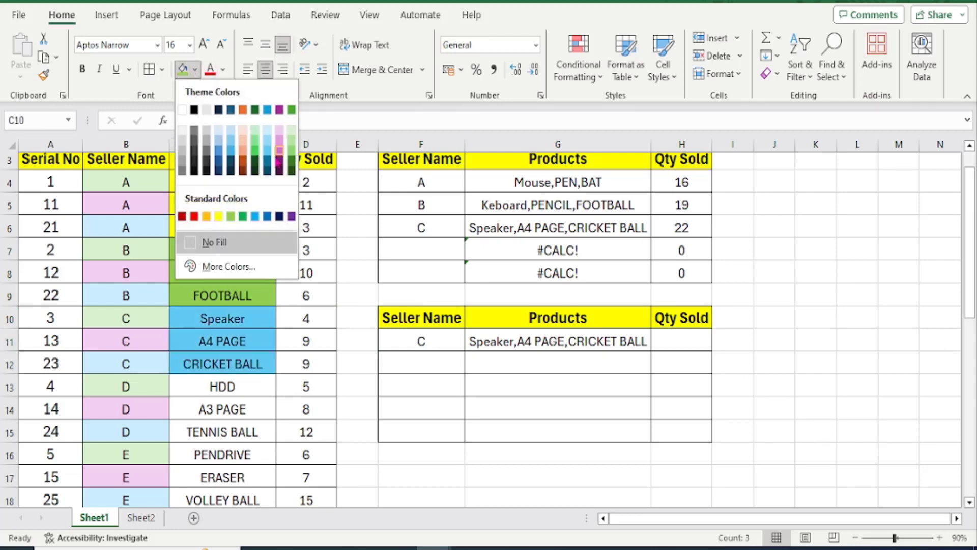
left_click(279, 153)
left_click(629, 433)
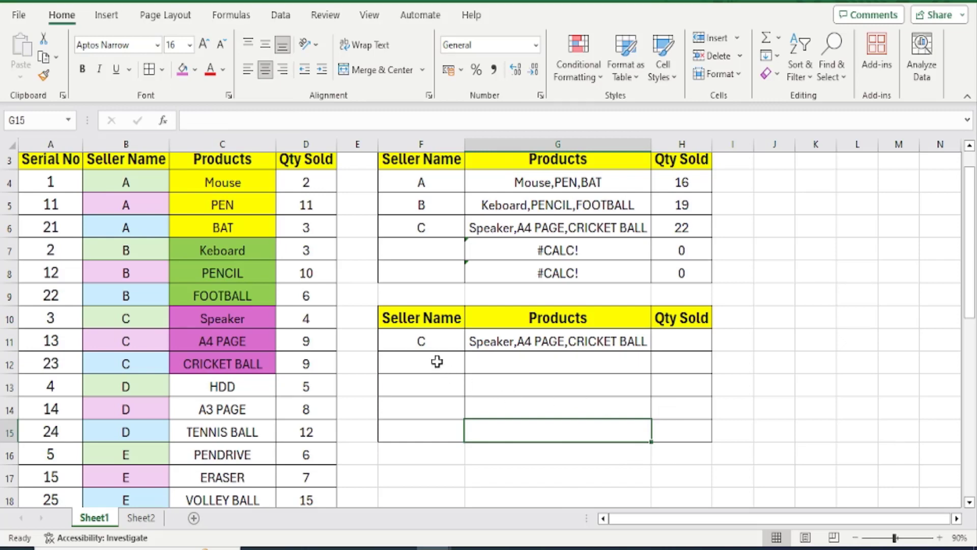
Copy the TEXTJOIN product formula from G11 down through G15
left_click(506, 368)
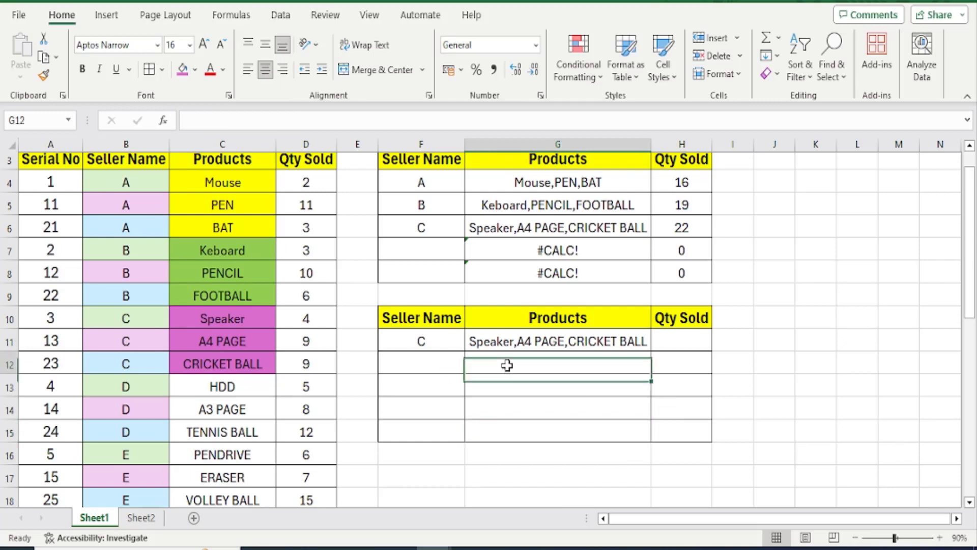
left_click(589, 342)
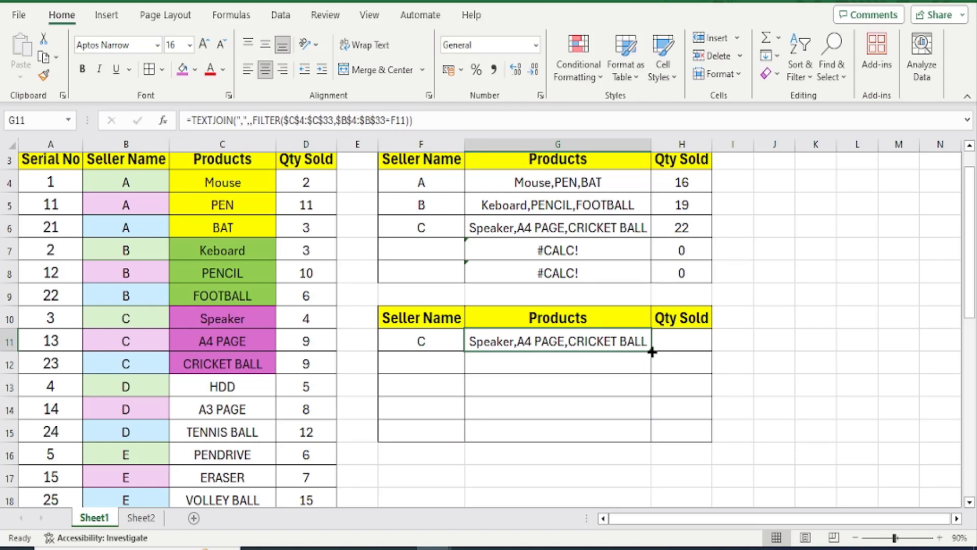
left_click_drag(651, 348, 652, 442)
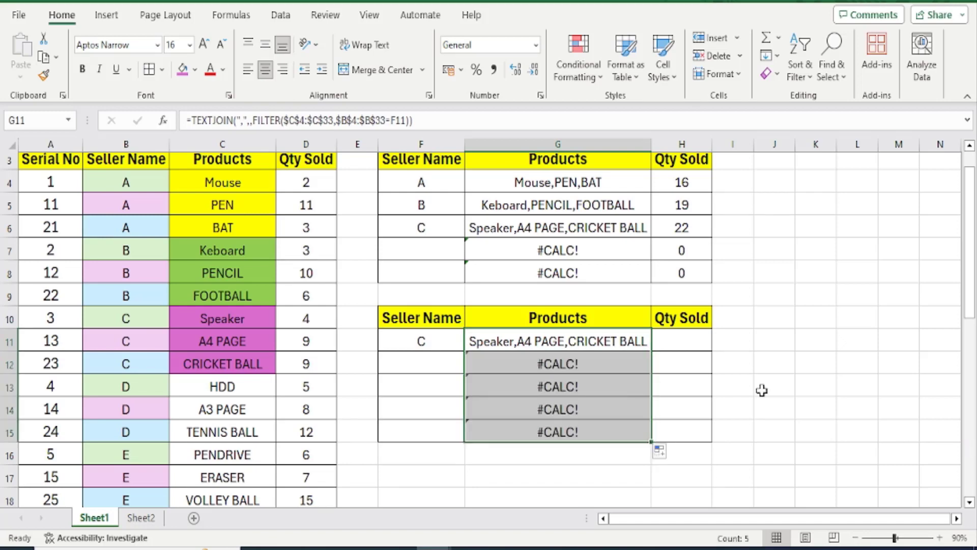
left_click(623, 365)
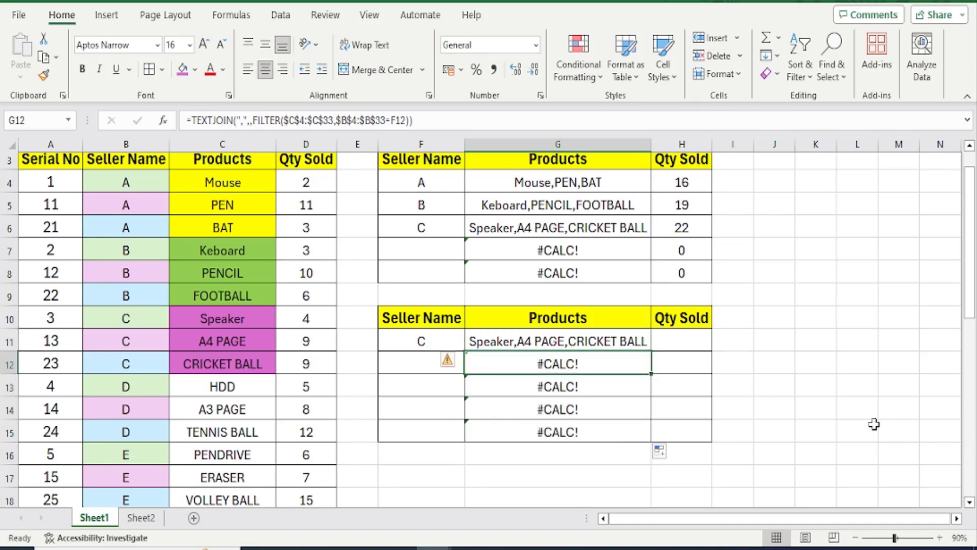
Enter the seller names A, B and C in cells F11, F12 and F13
left_click(423, 362)
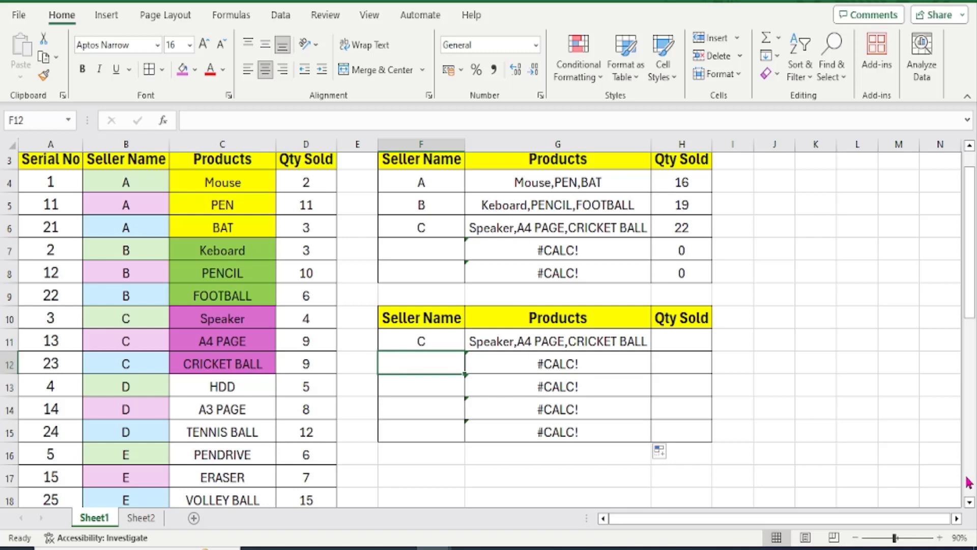
key("Up")
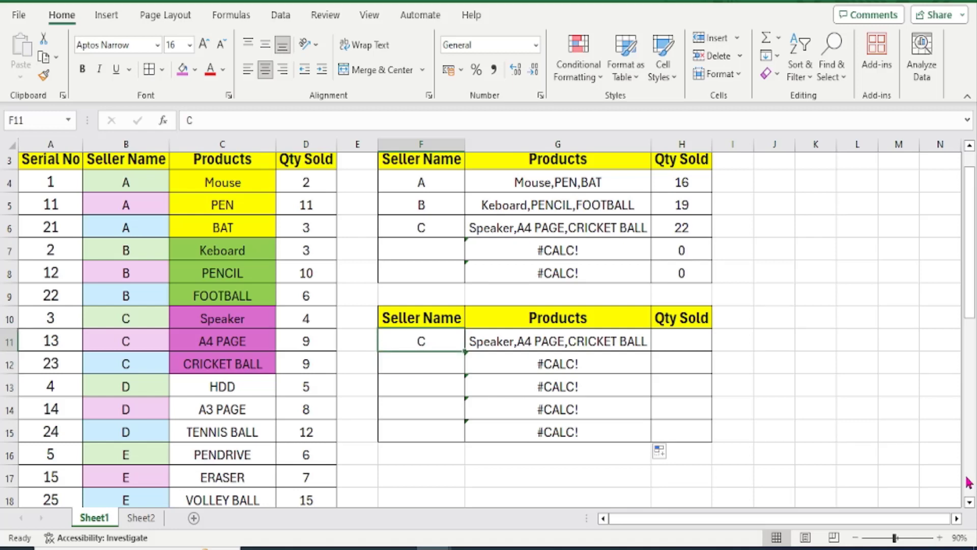
type("A")
key("Return")
type("B")
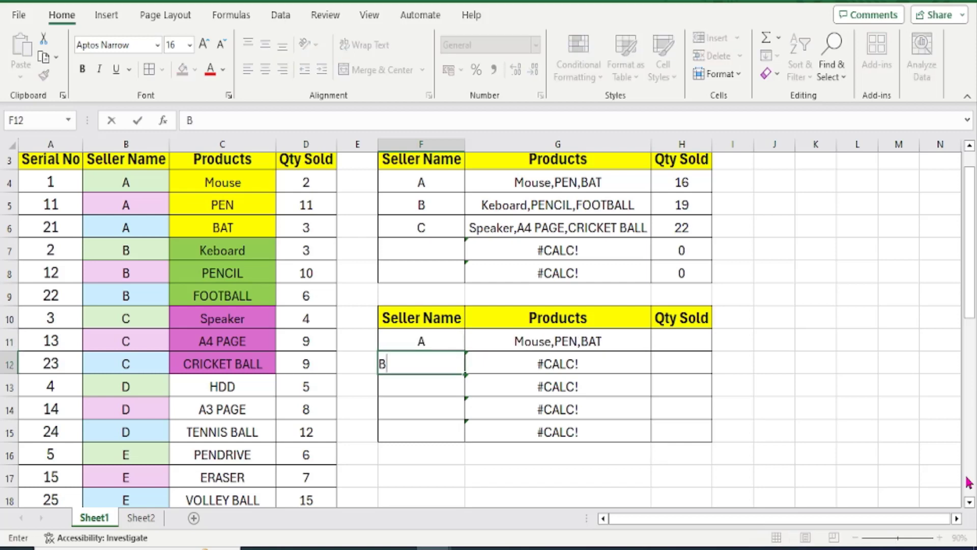
key("Return")
type("C")
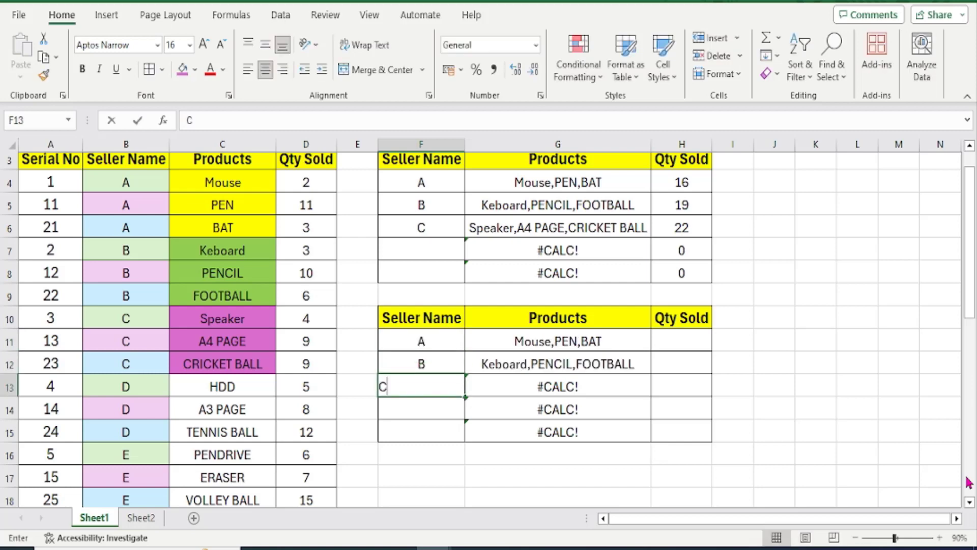
key("Return")
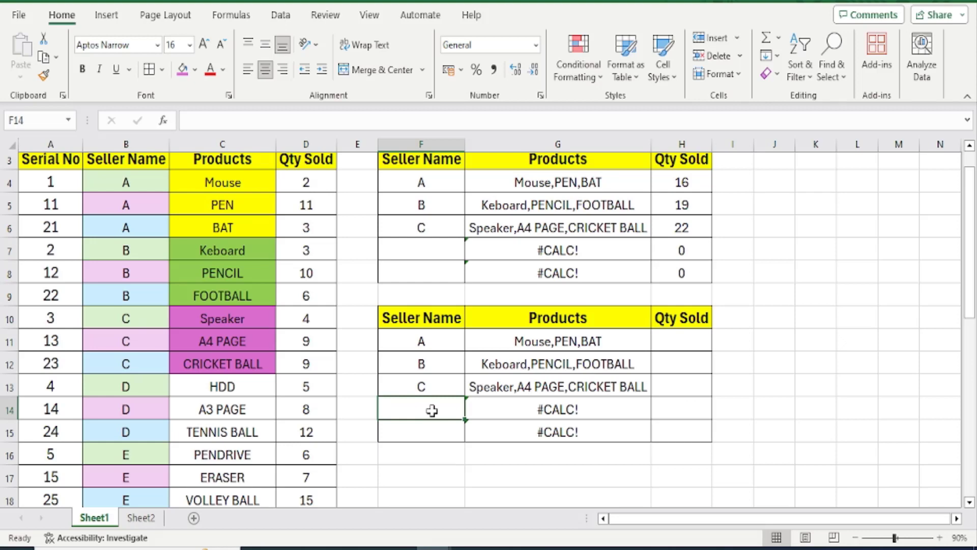
Try listing every seller once from F11 with =UNIQUE(B4:B33), and undo the entry
left_click(427, 342)
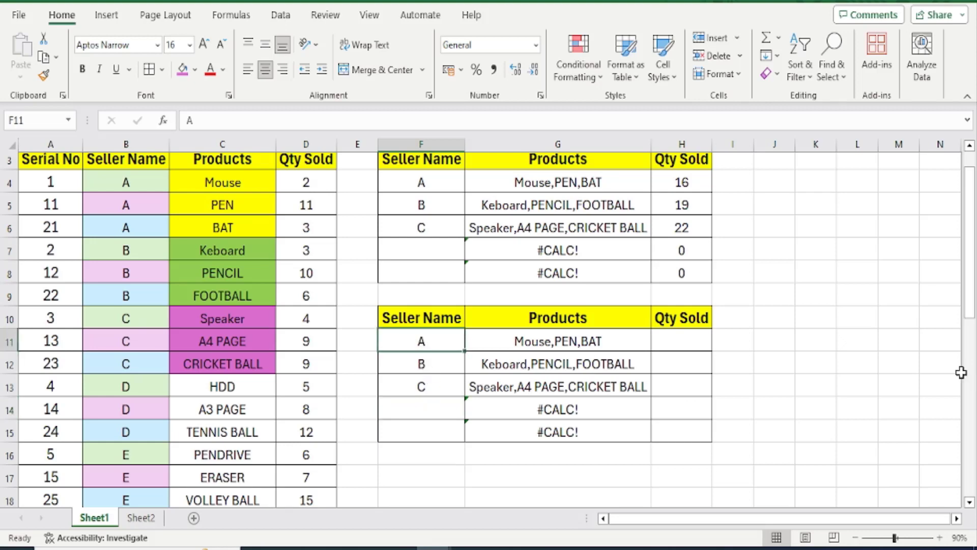
type("=")
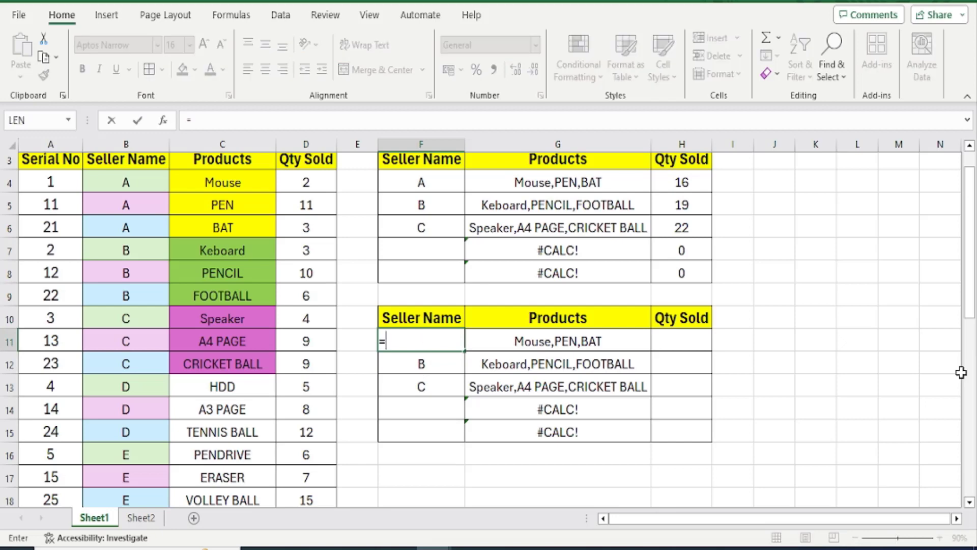
type("UNI")
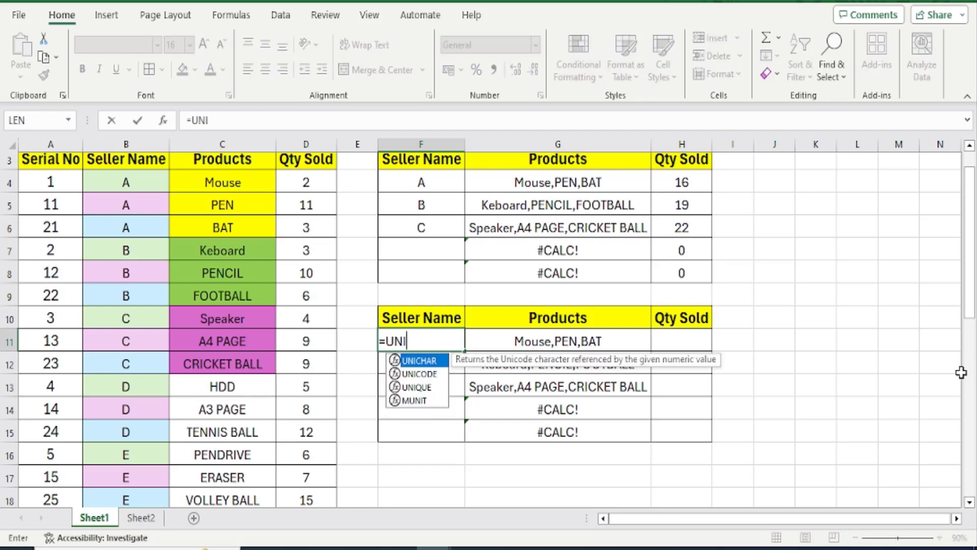
type("QU")
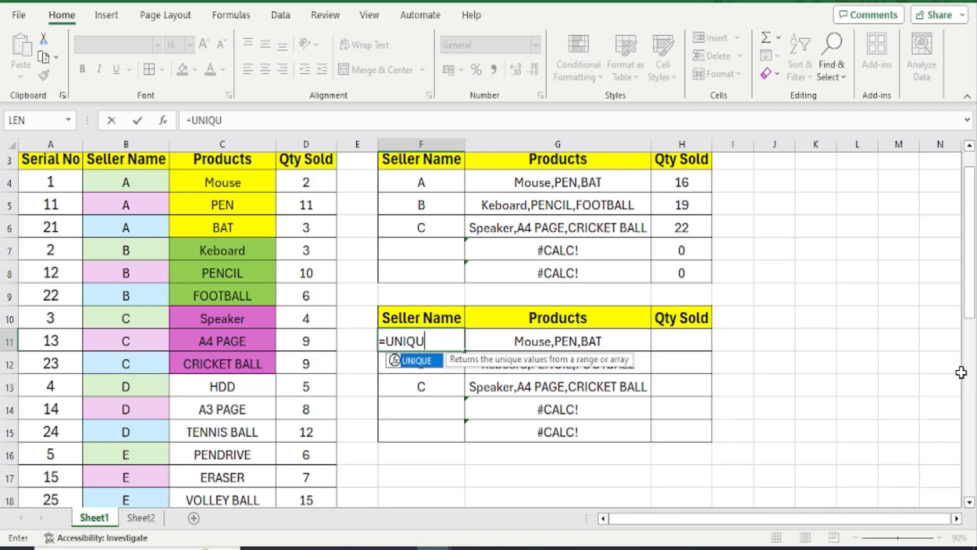
type("E(")
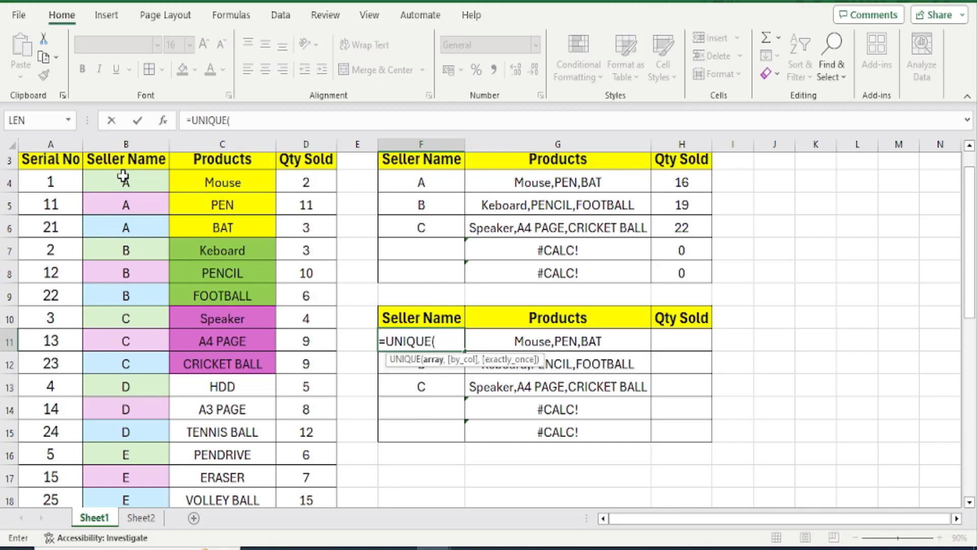
left_click_drag(123, 177, 131, 462)
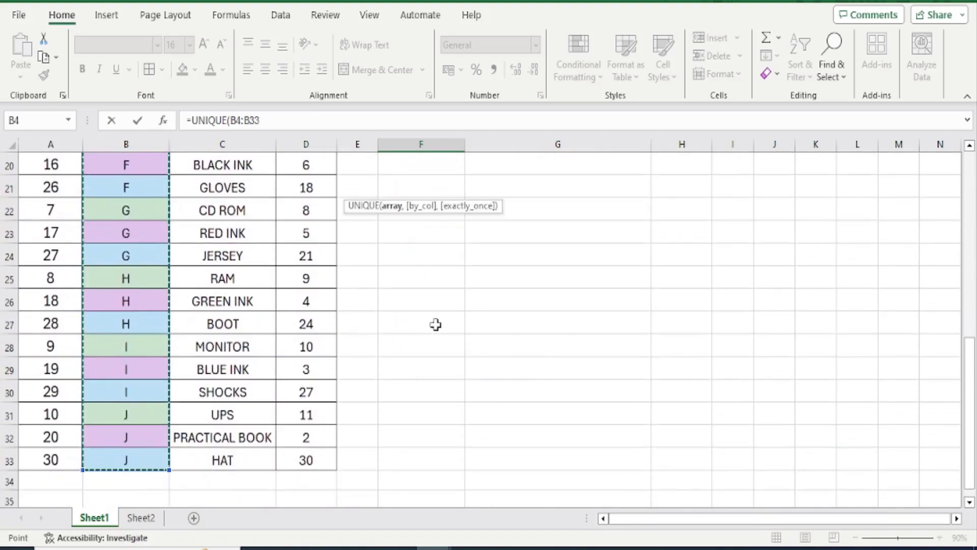
scroll(618, 286, "up", 4)
key("Return")
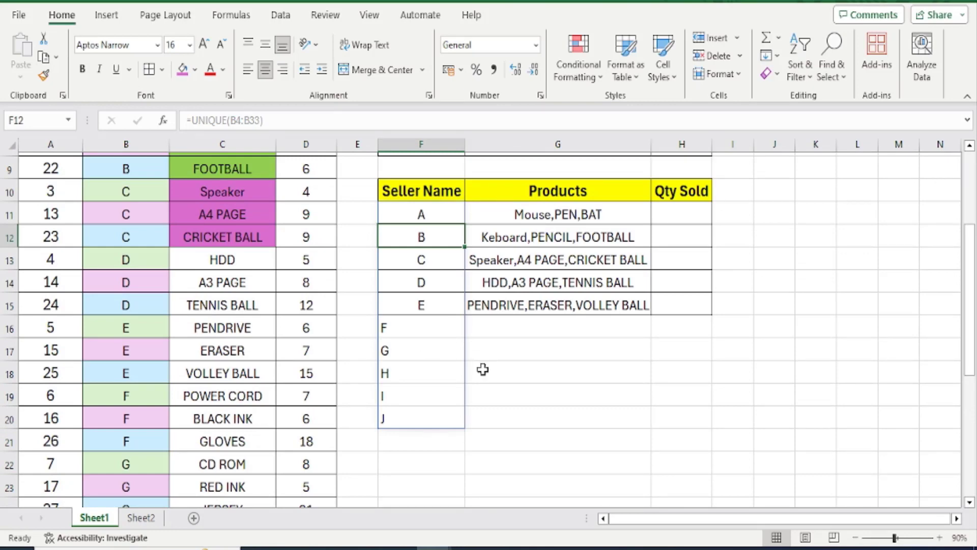
key("ctrl+z")
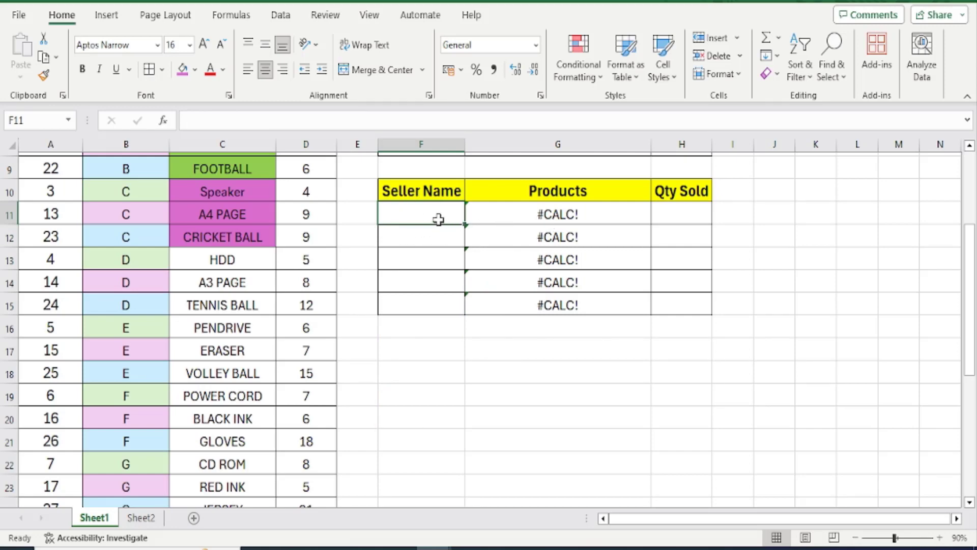
Test the product formula with seller A in F11, and clear that cell again
left_click(547, 215)
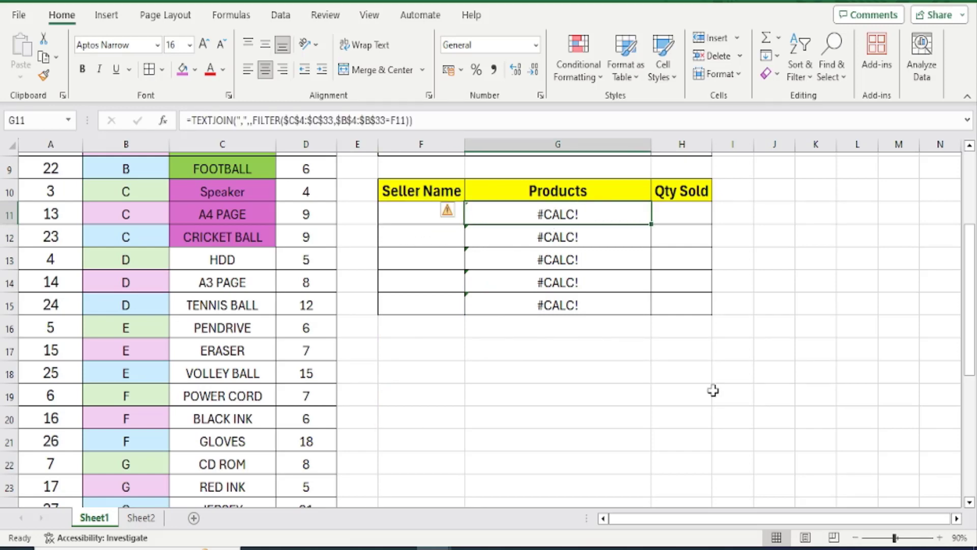
left_click(423, 213)
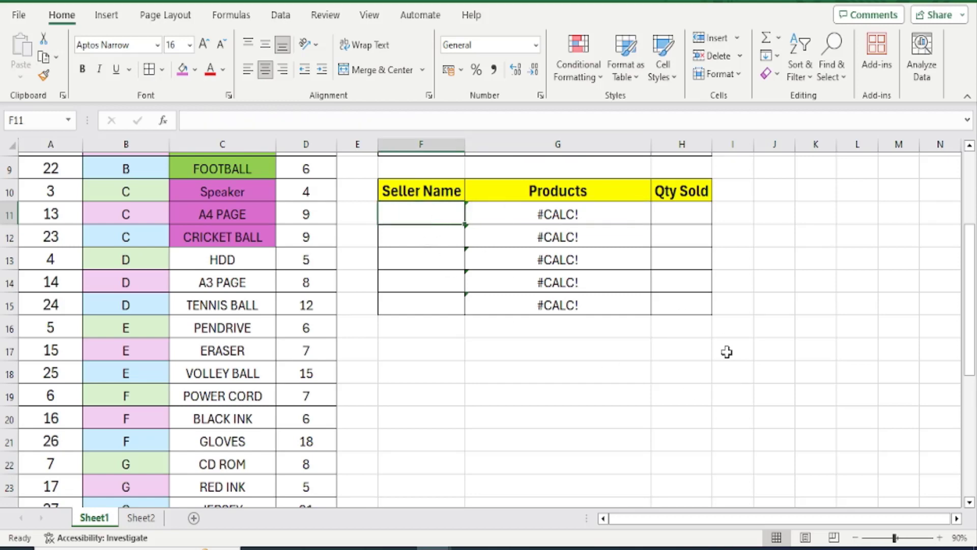
type("A")
left_click(626, 370)
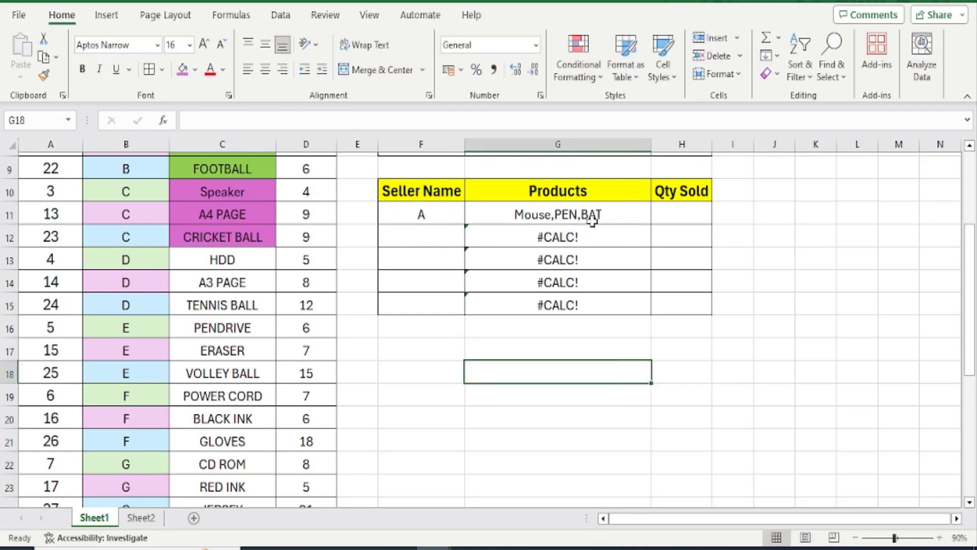
left_click(420, 215)
key("Delete")
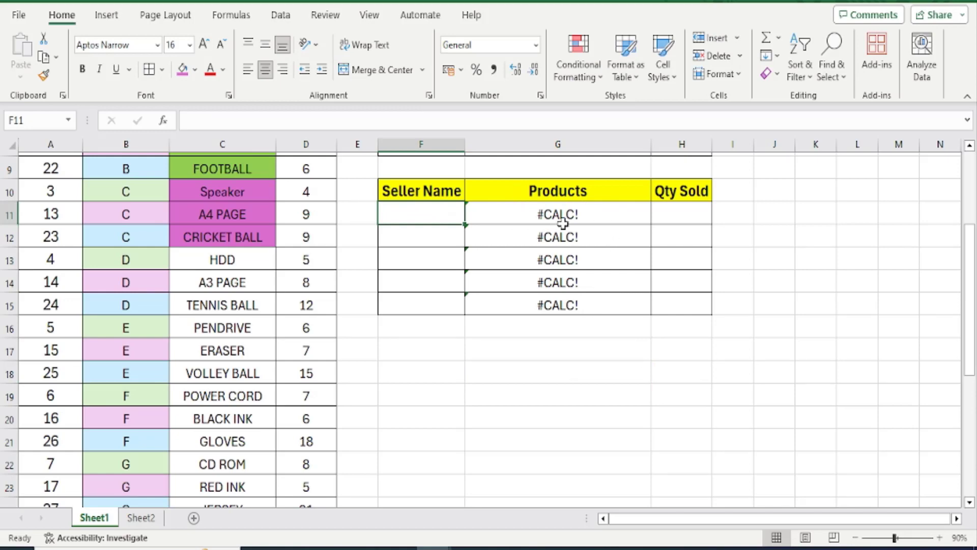
Enter =UNIQUE(B4:B33) in F11 to list each seller name once
type("=UNIQ")
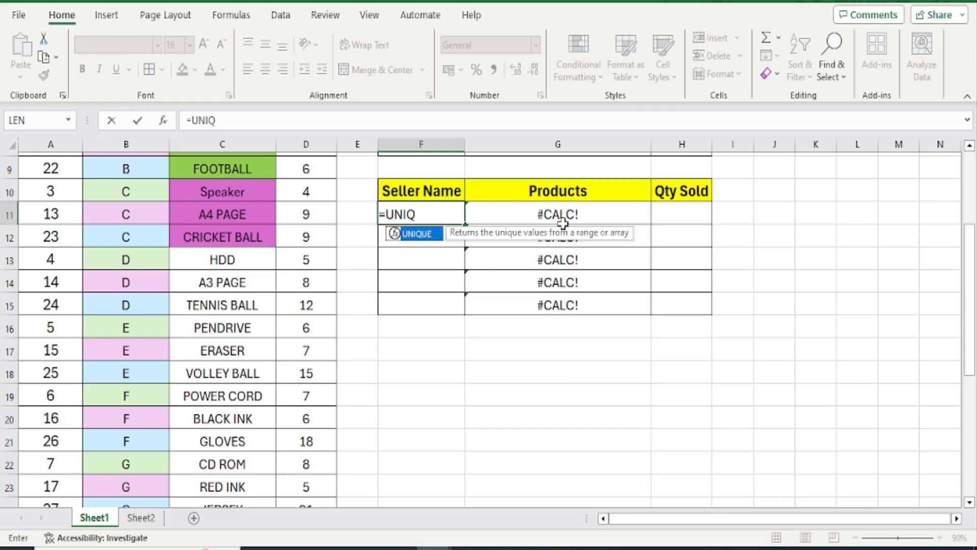
type("UE(")
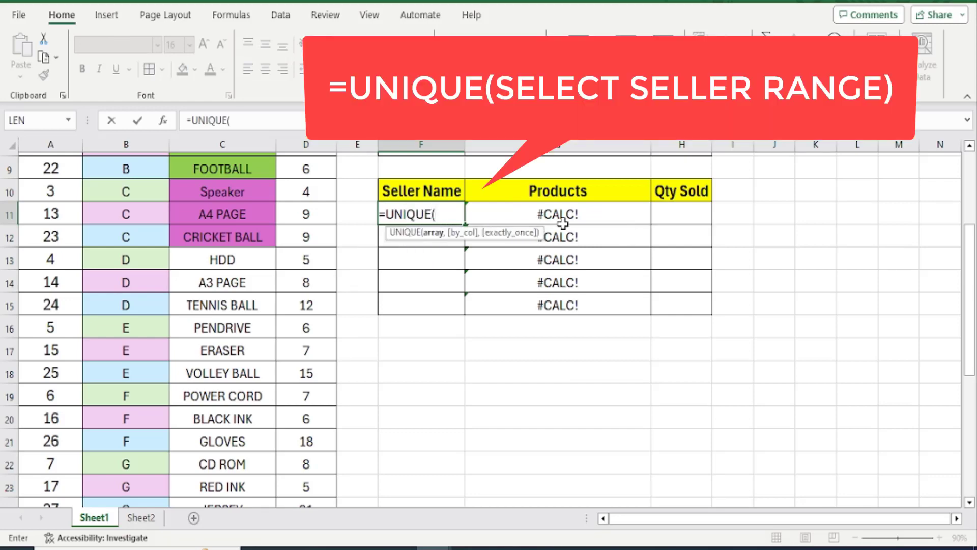
scroll(142, 219, "up", 2)
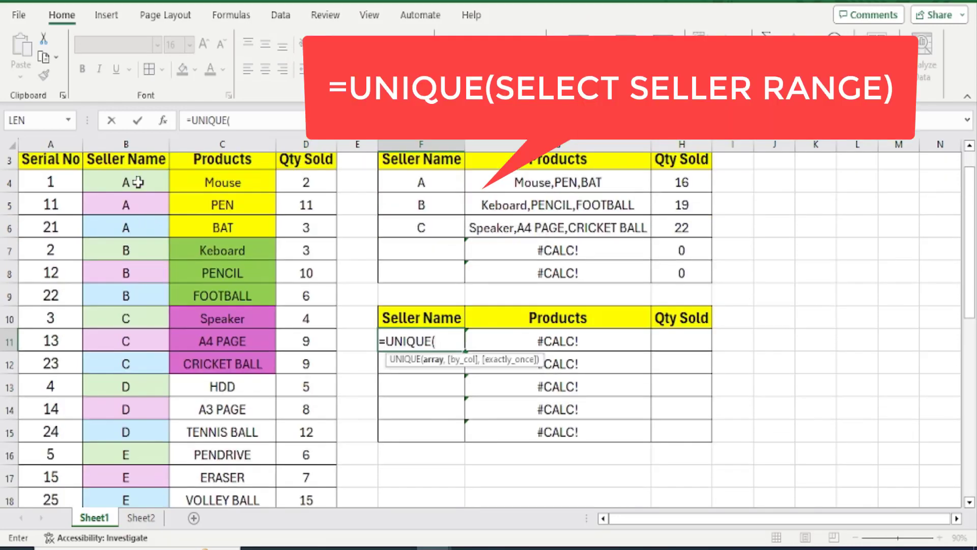
left_click_drag(130, 182, 136, 470)
scroll(580, 321, "up", 4)
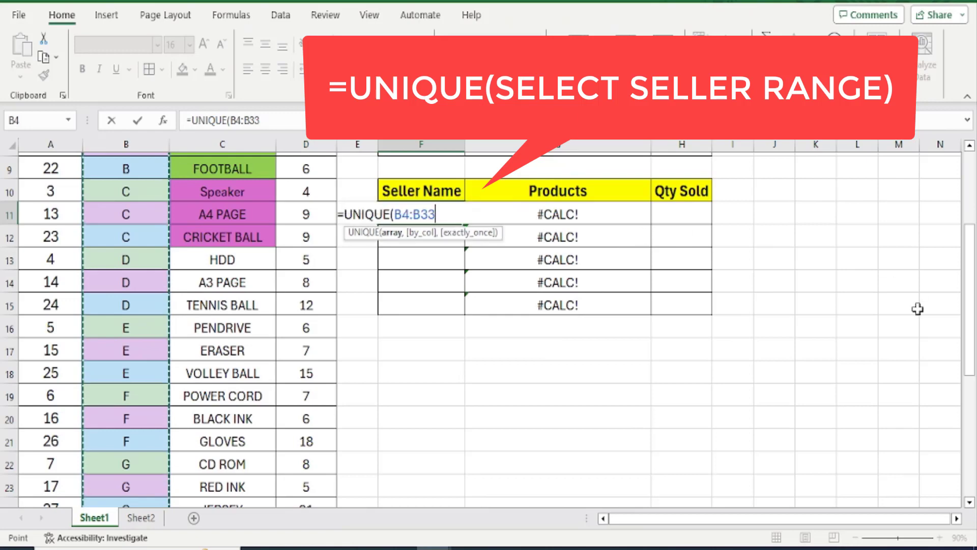
key("Return")
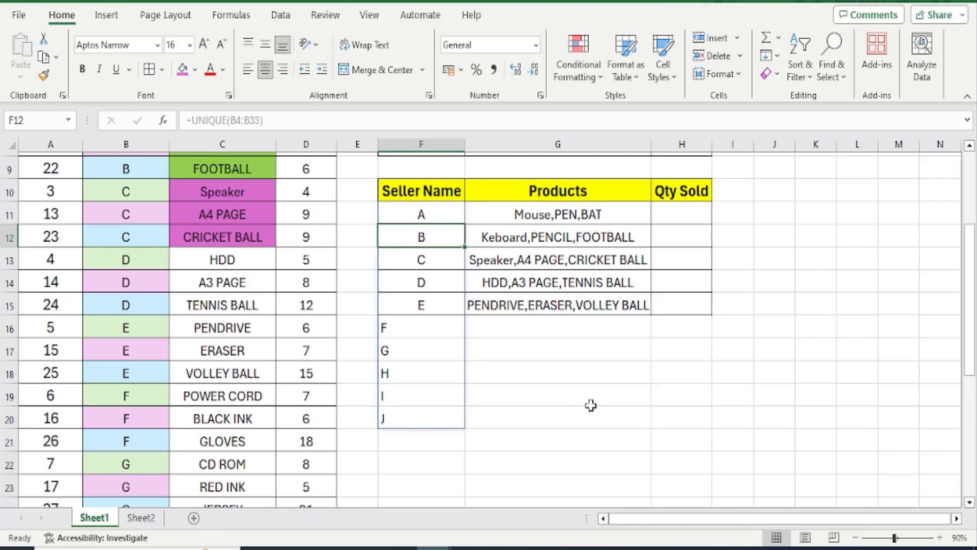
Centre the seller names F to J in cells F16:F20 horizontally
left_click(581, 351)
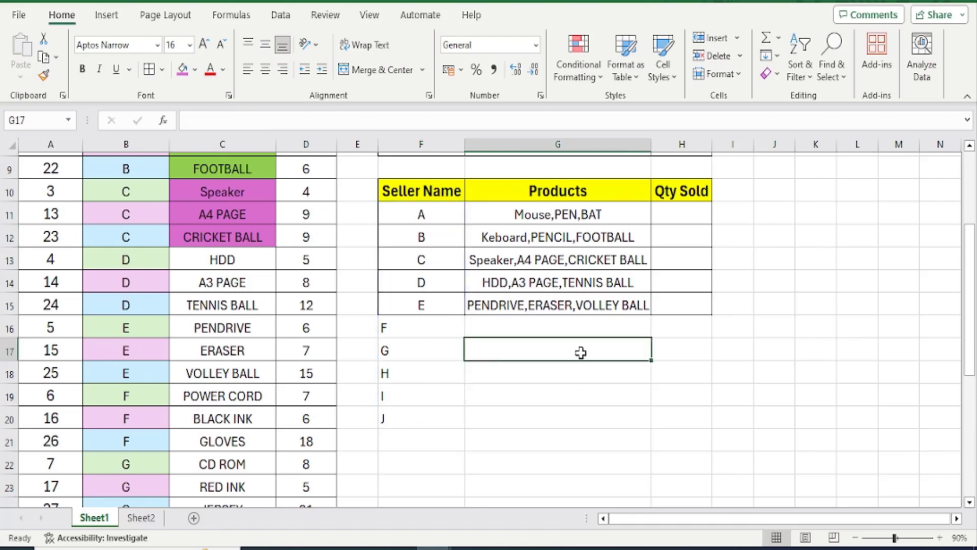
left_click_drag(443, 328, 426, 417)
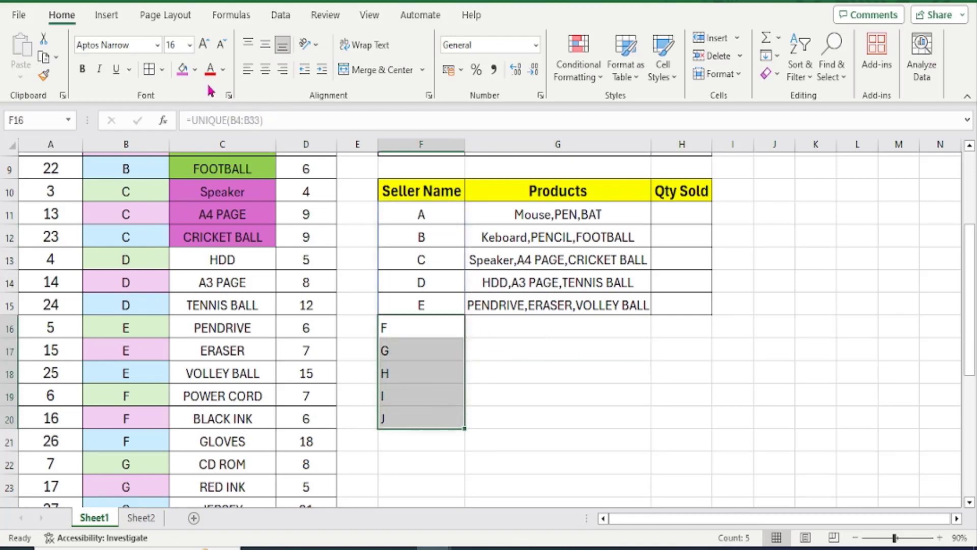
left_click(265, 70)
left_click(617, 396)
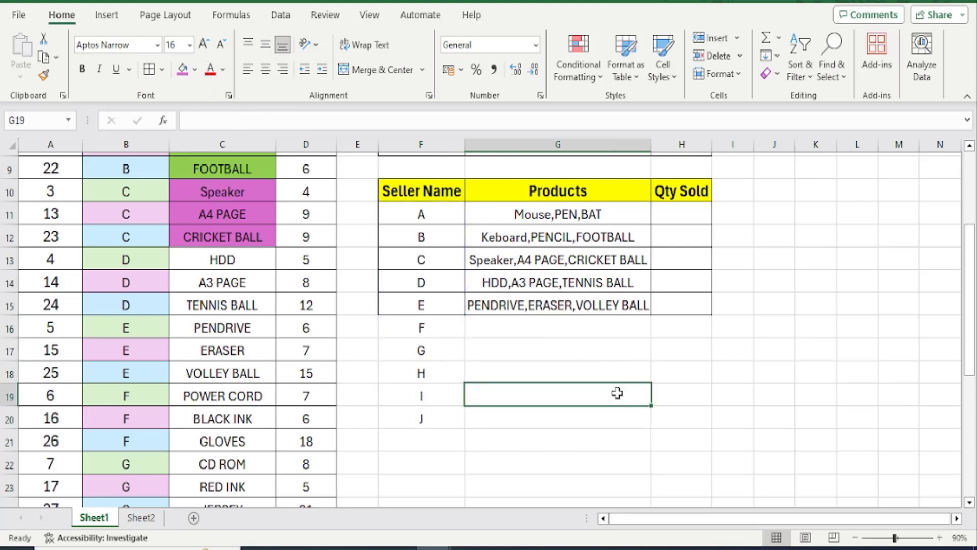
Extend the product formula from G15 down to G20 and autofit column G to its contents
left_click(516, 237)
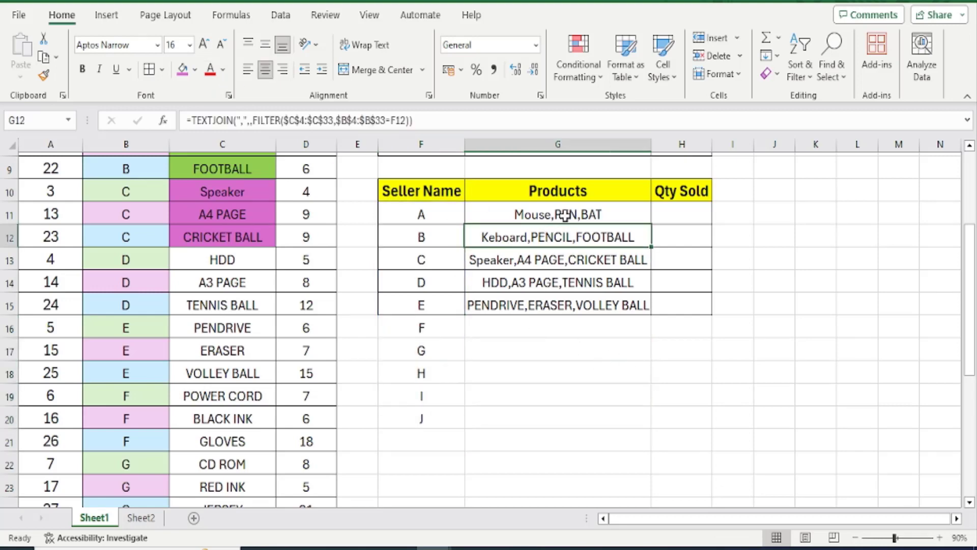
left_click(591, 306)
left_click_drag(650, 316, 652, 428)
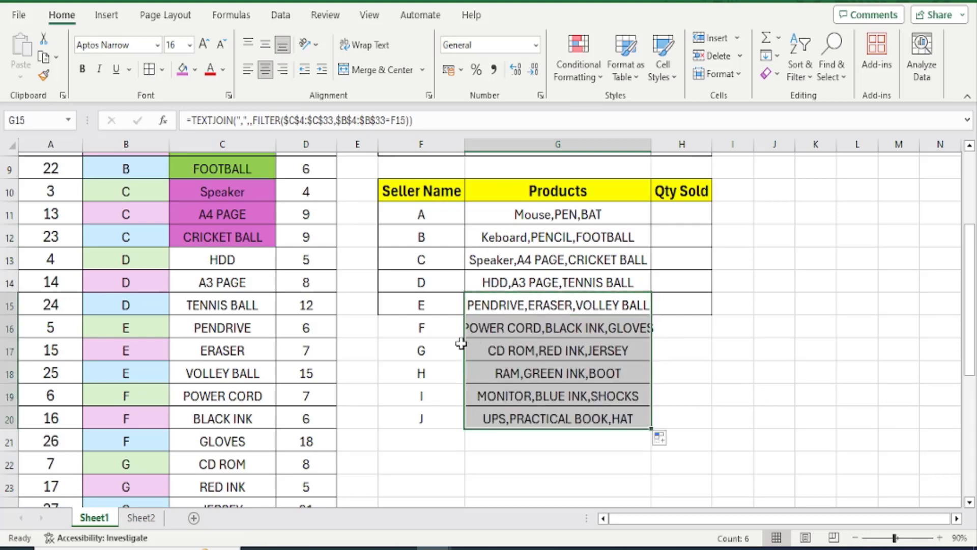
left_click(736, 350)
double_click(652, 145)
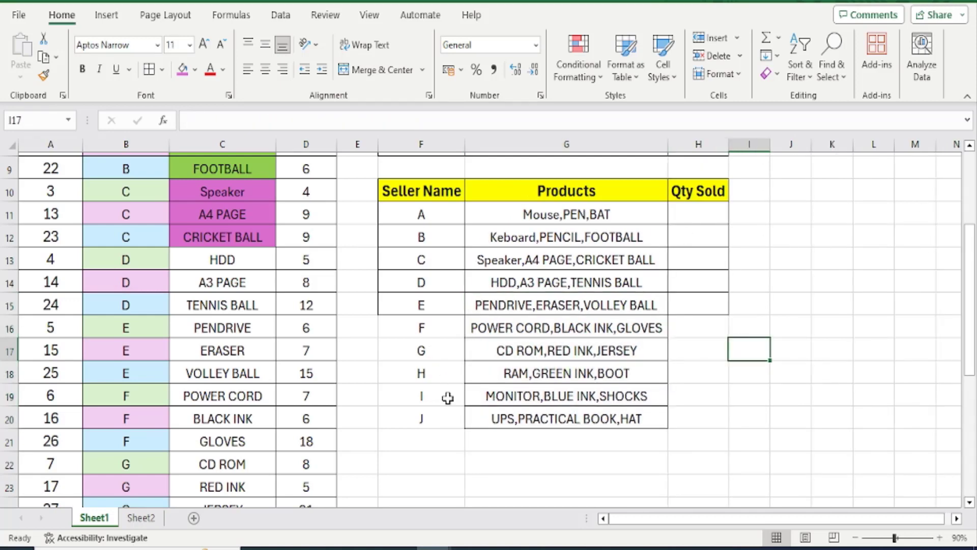
left_click(443, 304)
left_click(582, 308)
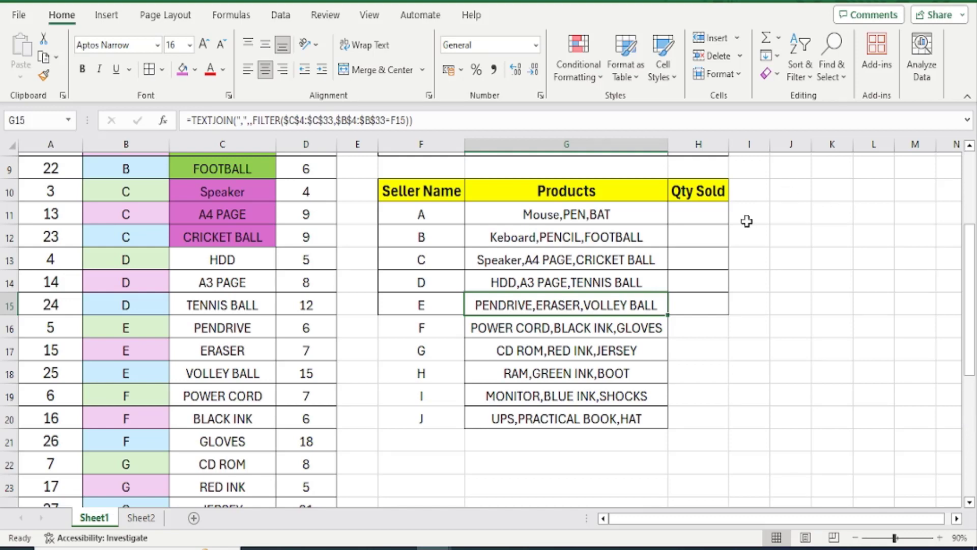
scroll(756, 252, "up", 2)
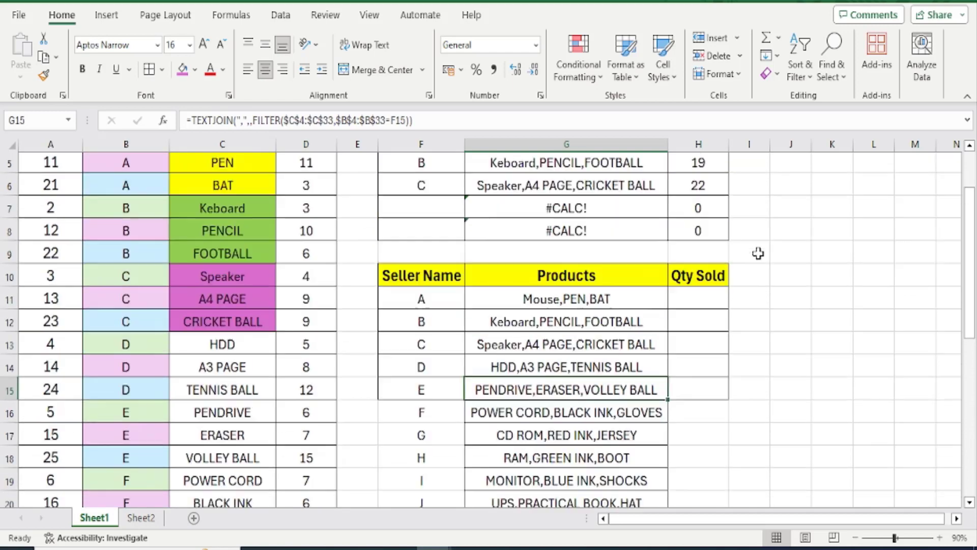
left_click(708, 289)
left_click(423, 295)
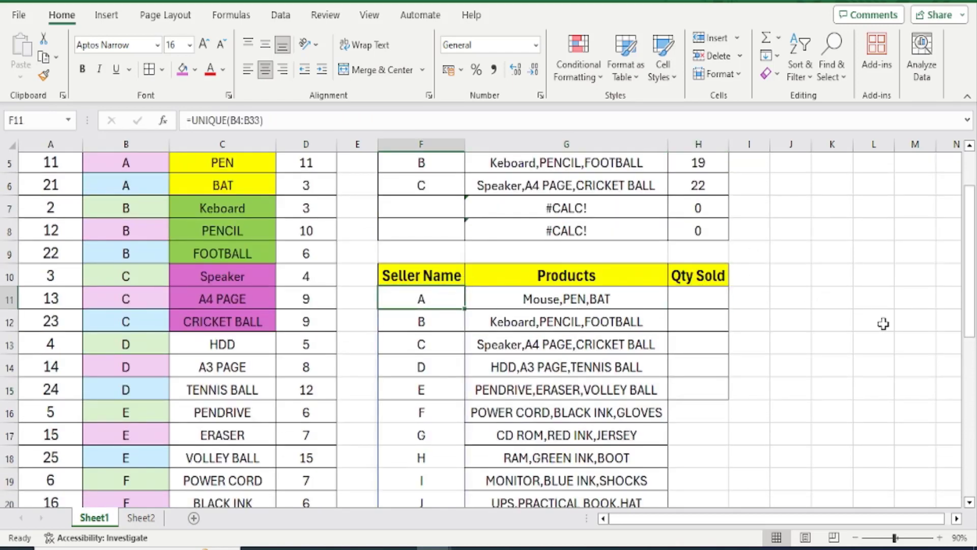
left_click_drag(435, 293, 722, 297)
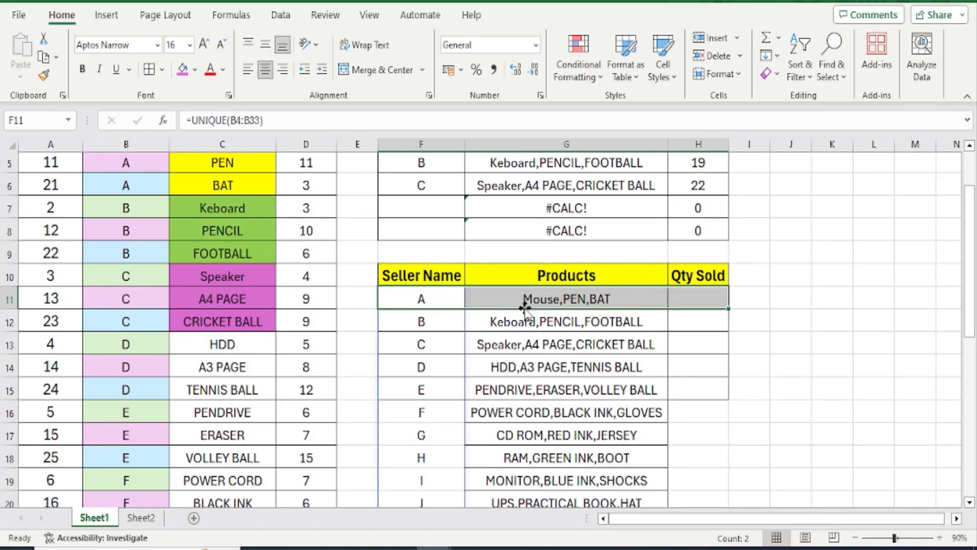
left_click_drag(425, 317, 715, 331)
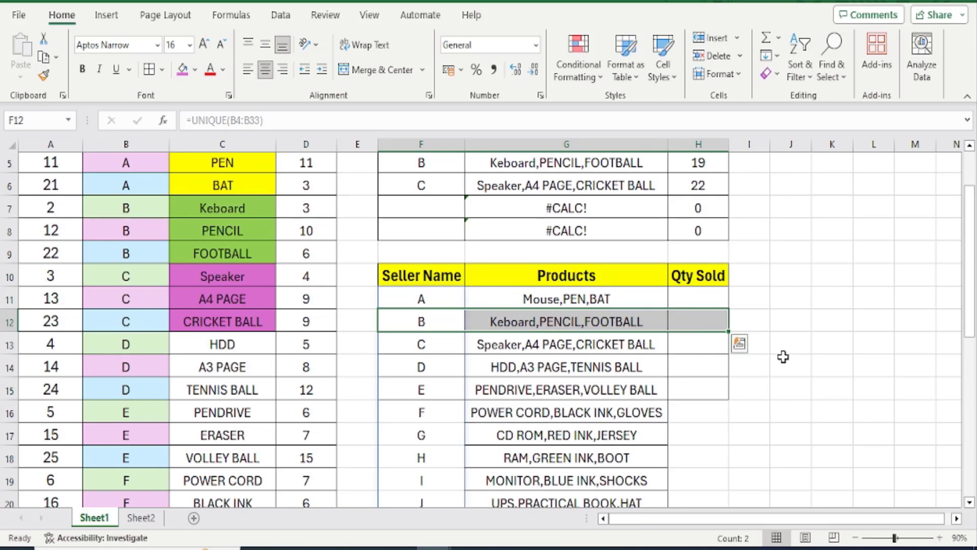
Start a SUMIF formula in H11 with the seller names in B4:B33 as its range
left_click(700, 298)
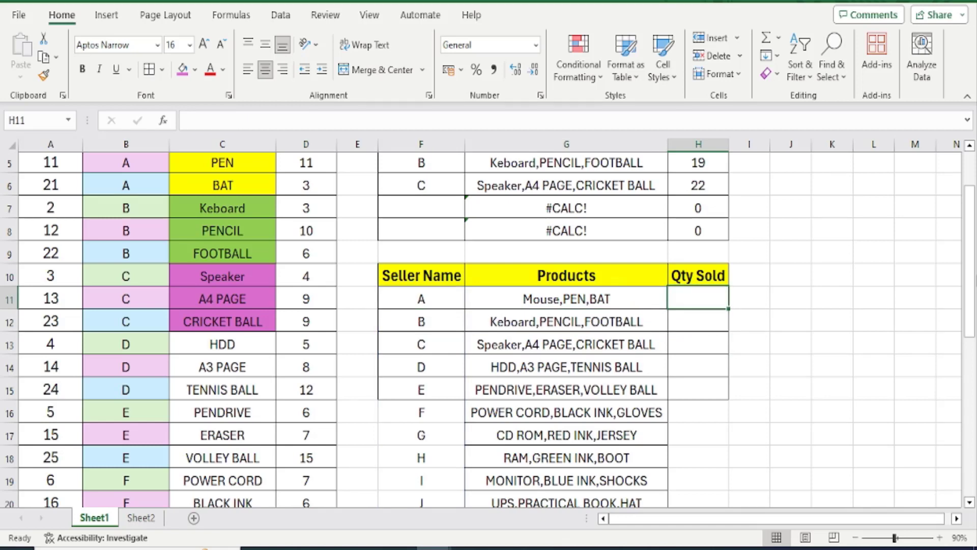
type("=")
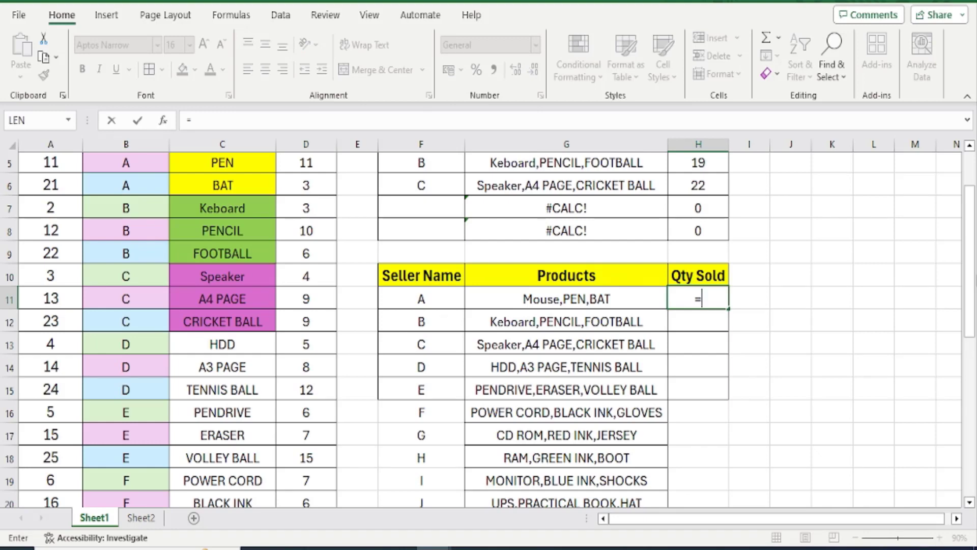
type("SUMIF")
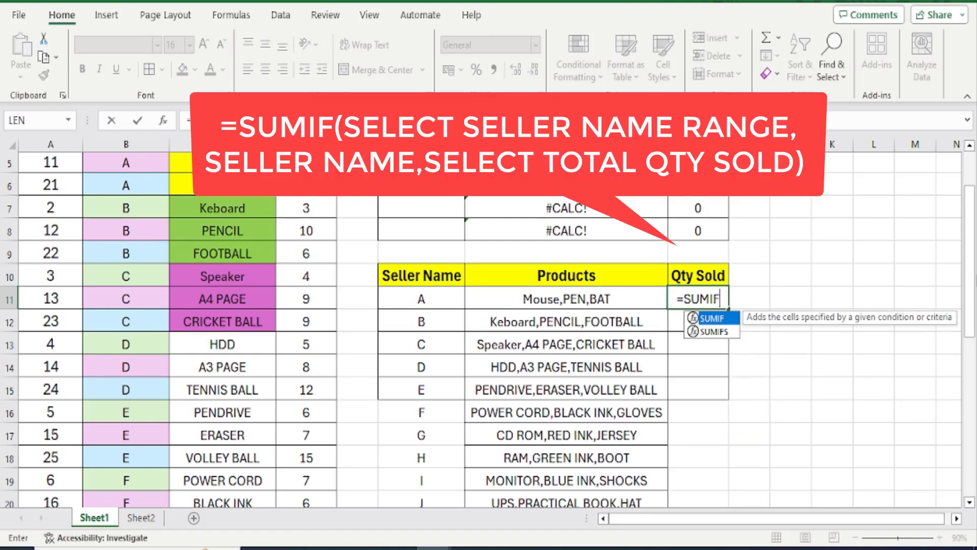
type("(")
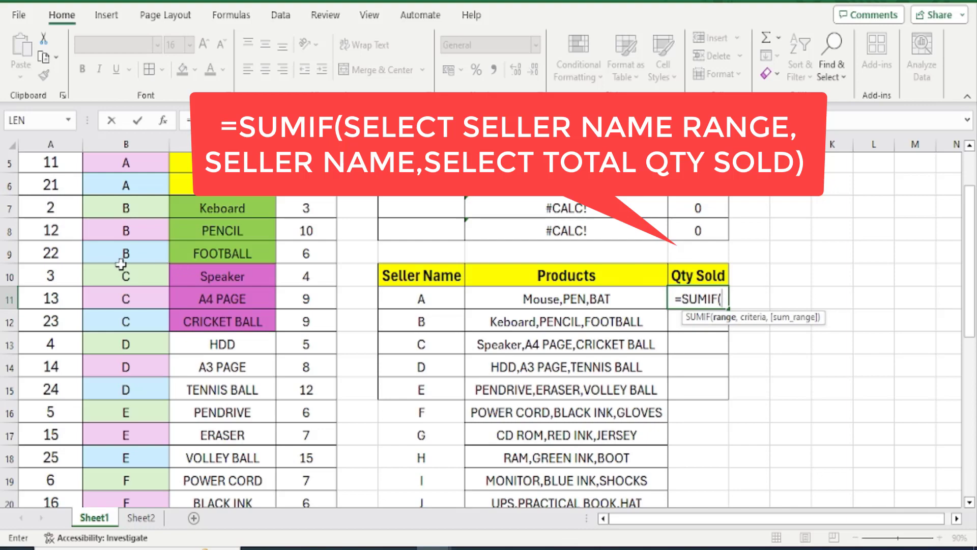
scroll(121, 264, "up", 2)
left_click_drag(124, 218, 132, 445)
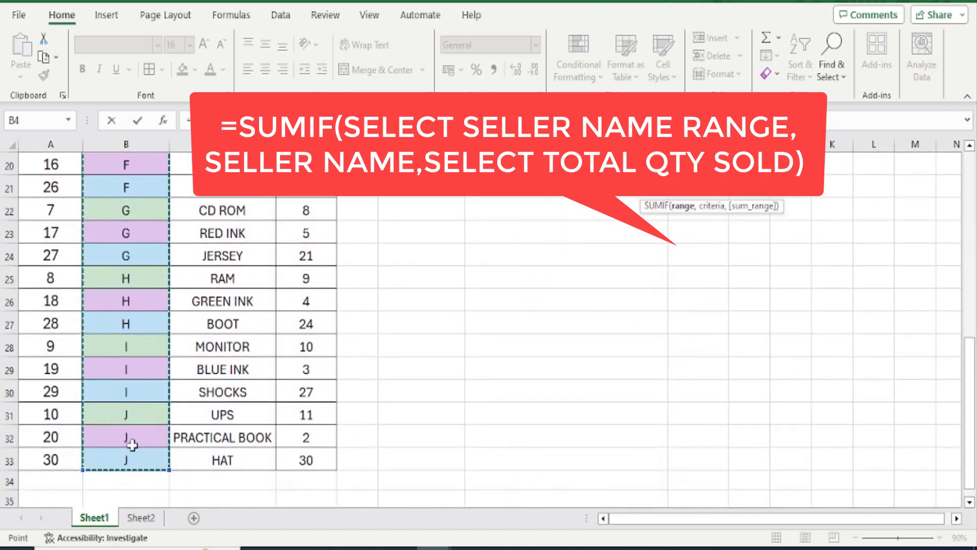
scroll(748, 303, "up", 5)
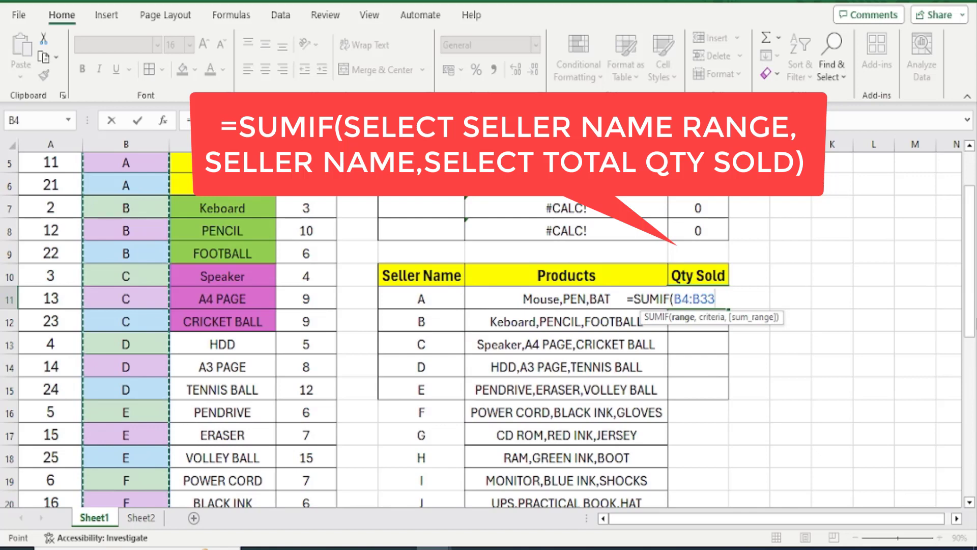
Add seller cell F11 as the SUMIF criteria and quantities D4:D33 as the sum range
type(",")
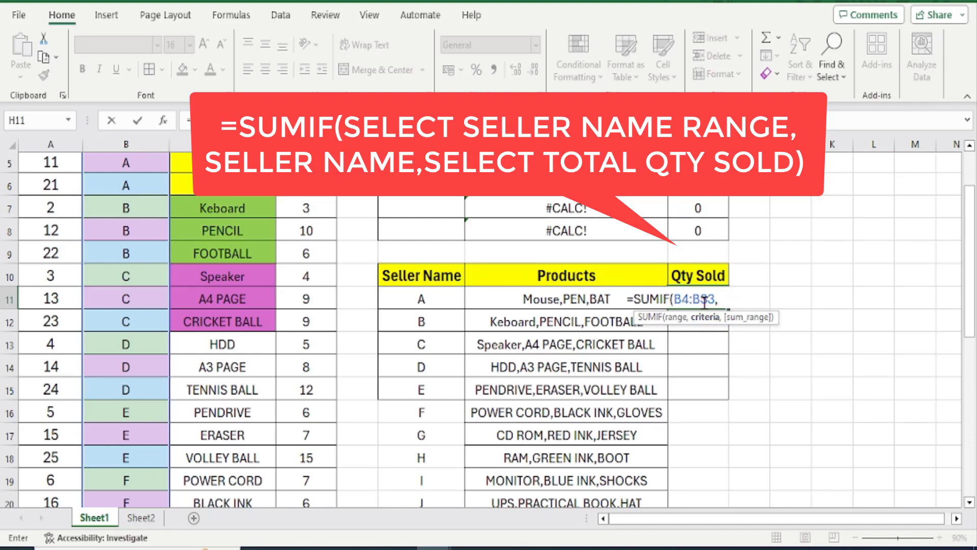
left_click(402, 297)
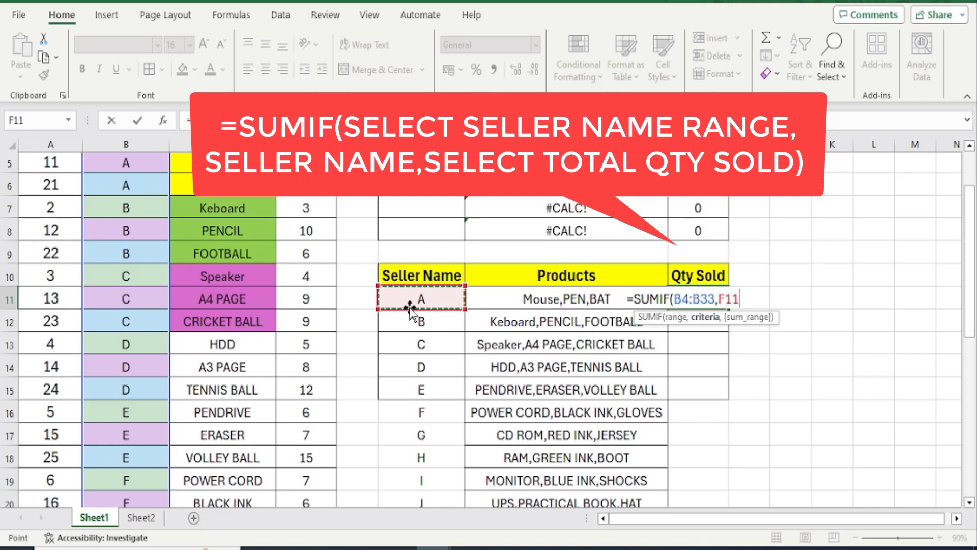
type(",")
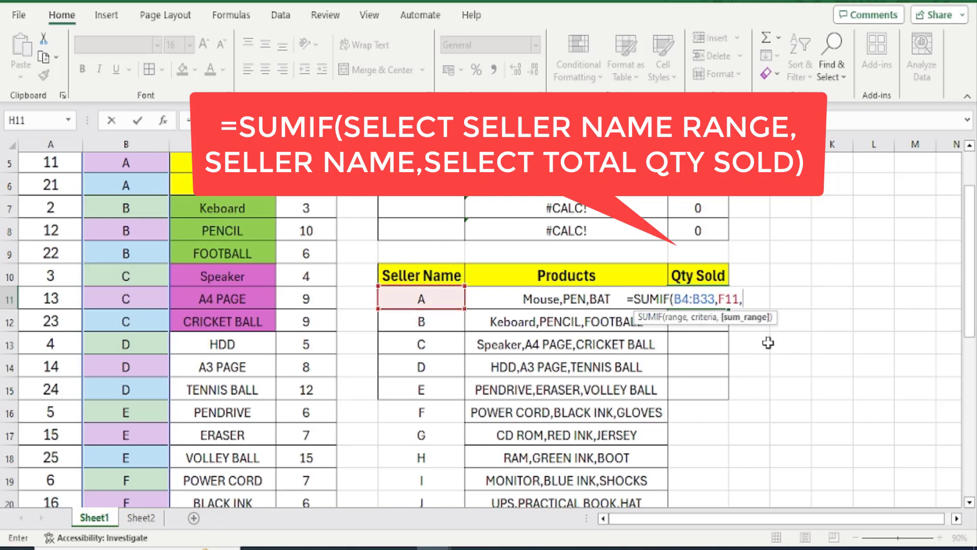
scroll(321, 306, "up", 1)
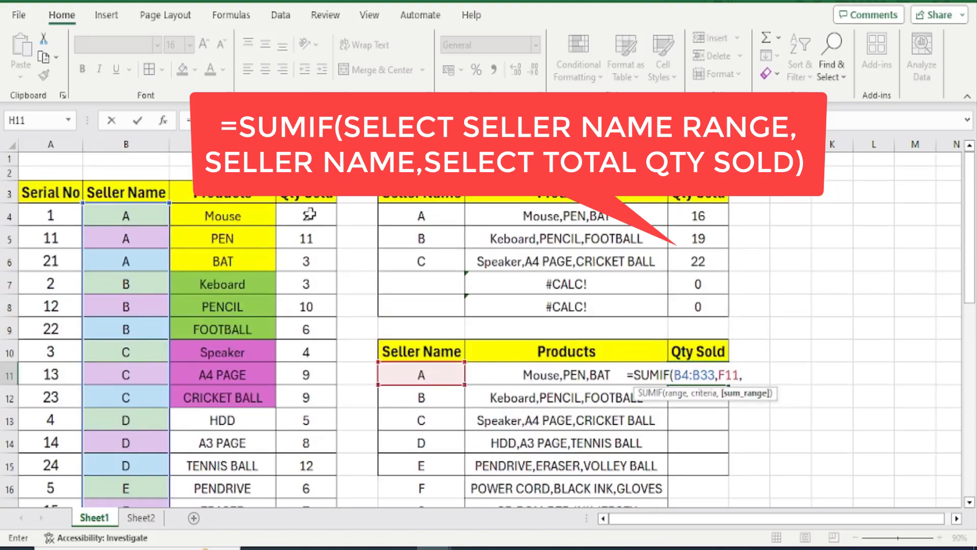
left_click_drag(312, 214, 299, 465)
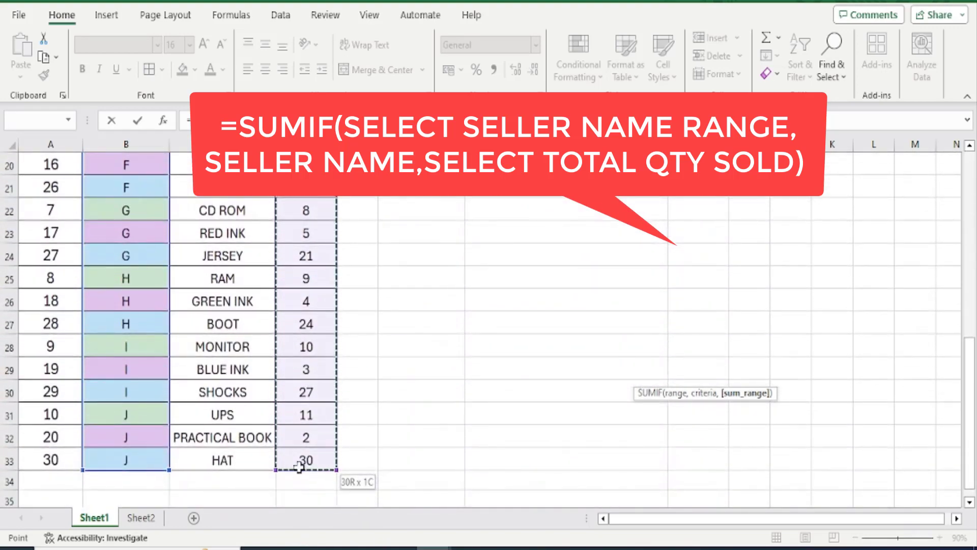
scroll(832, 338, "up", 4)
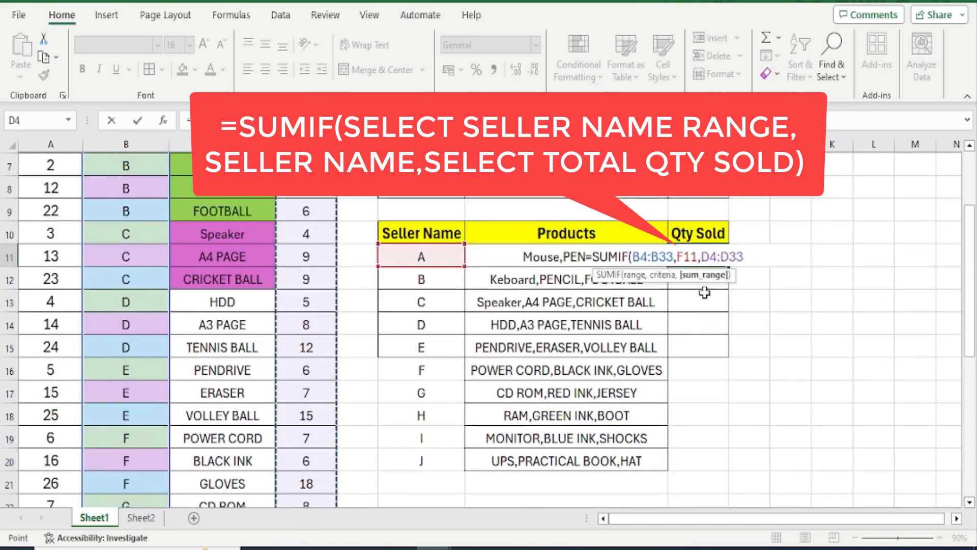
Make both ranges absolute and complete H11 as =SUMIF($B$4:$B$33,F11,$D$4:$D$33)
left_click_drag(640, 257, 658, 257)
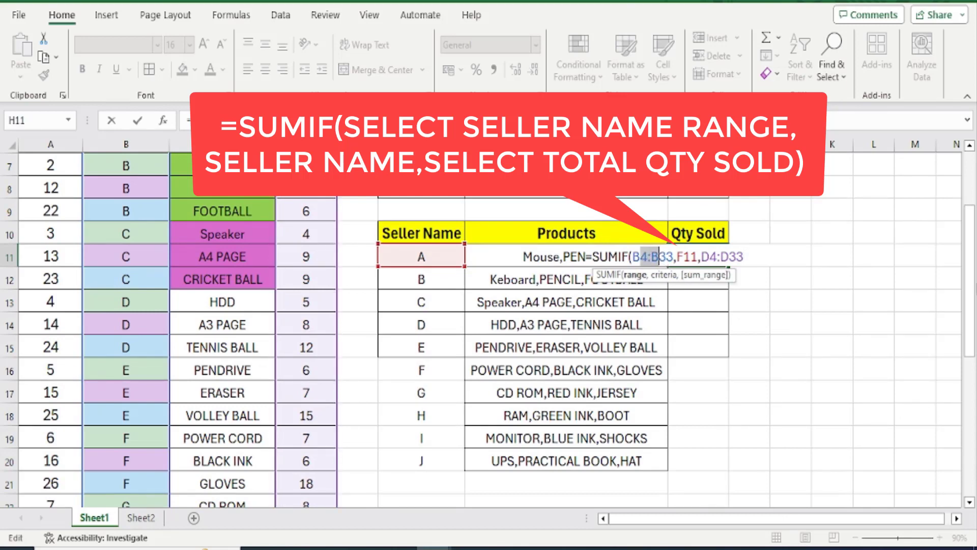
key("F4")
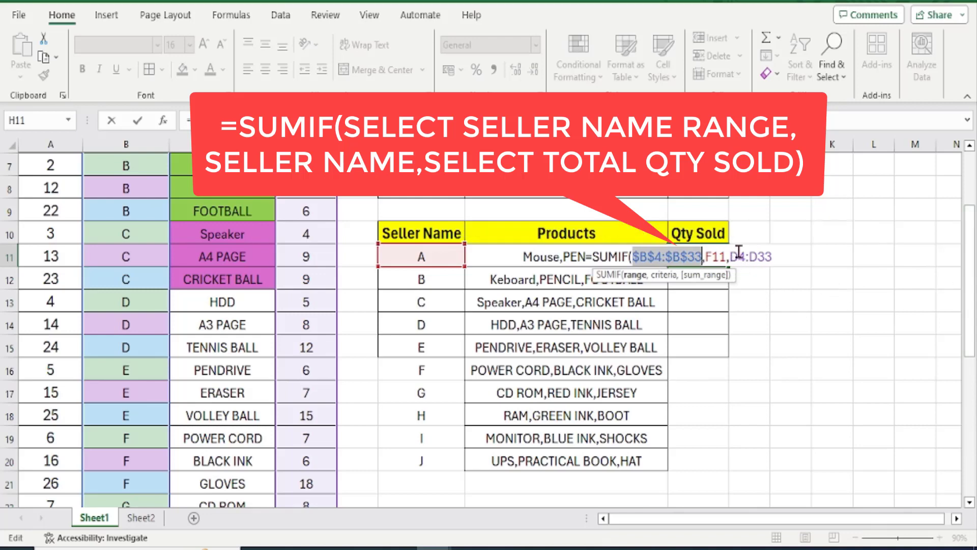
left_click_drag(738, 257, 757, 260)
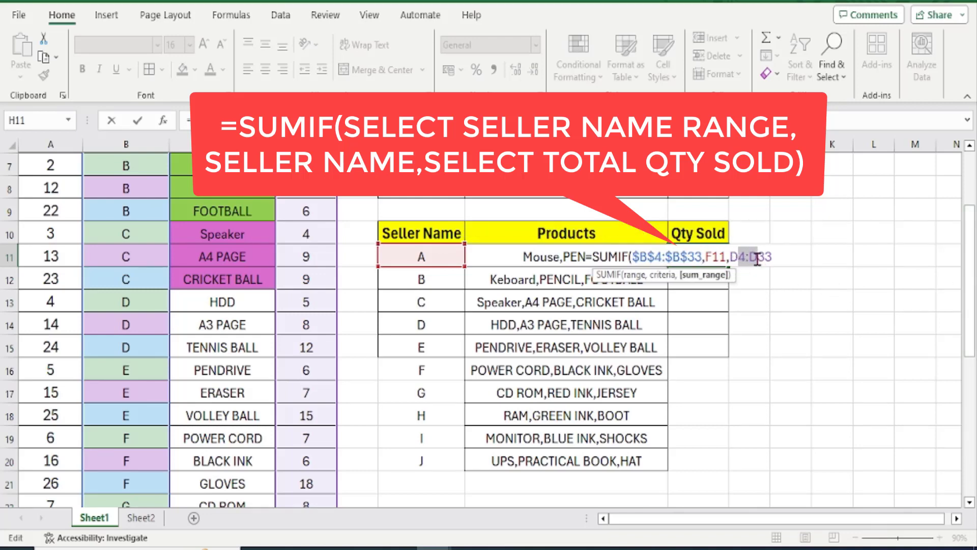
key("F4")
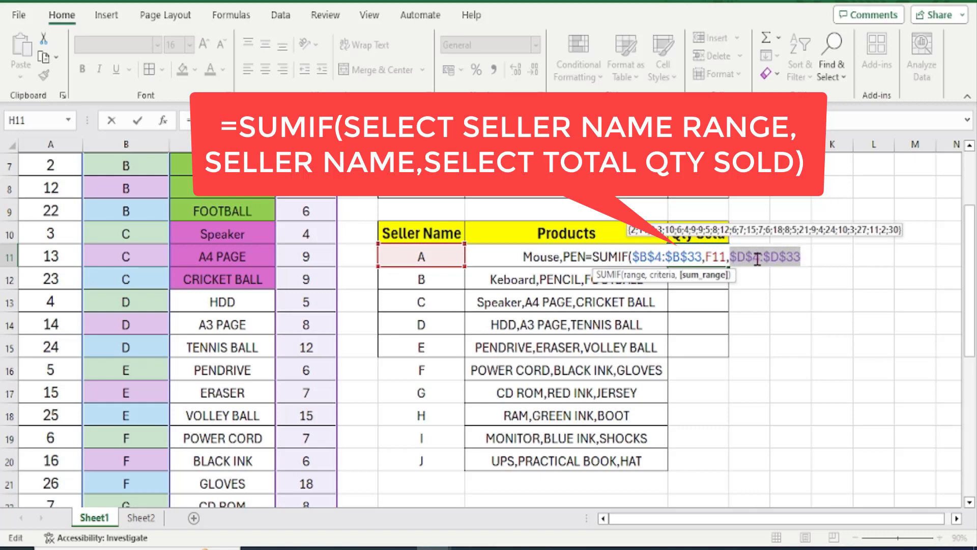
key("Right")
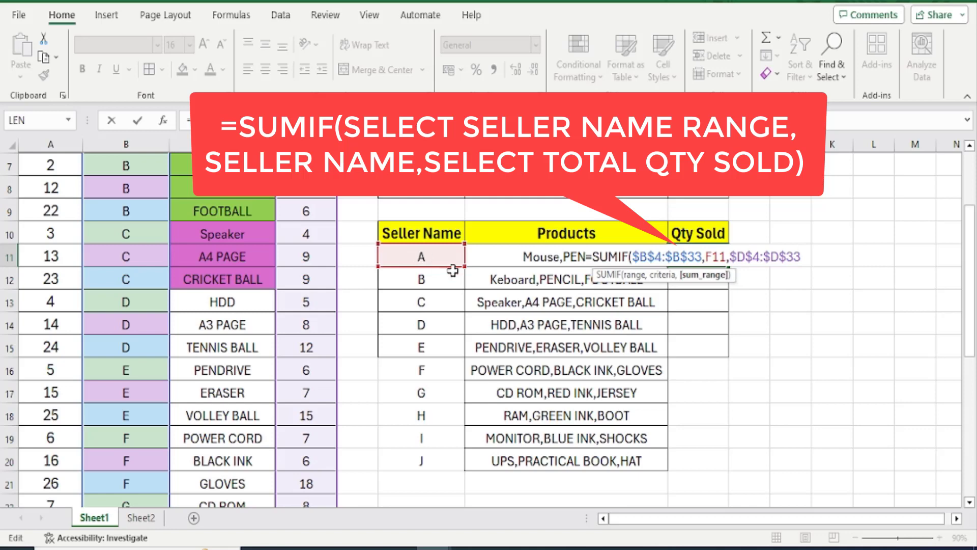
scroll(333, 305, "up", 2)
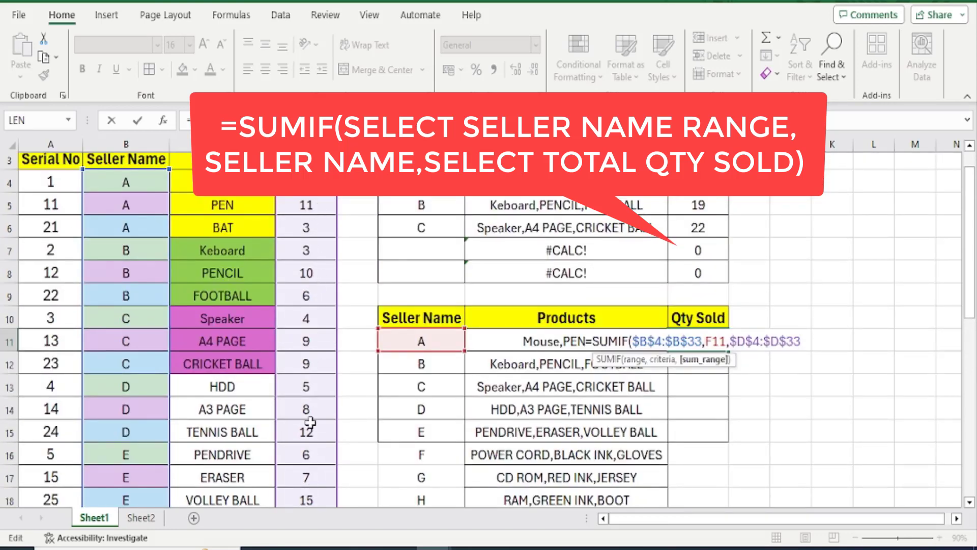
type(")")
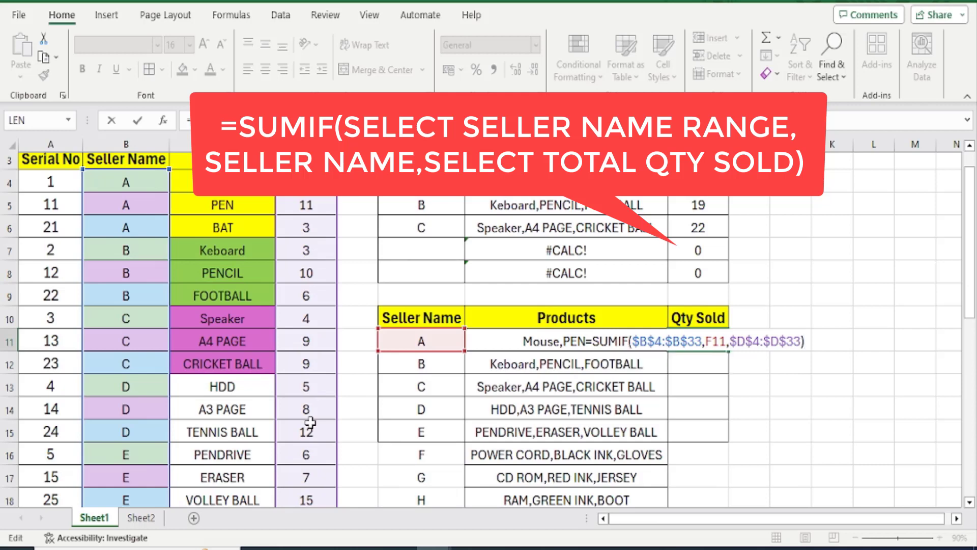
key("Return")
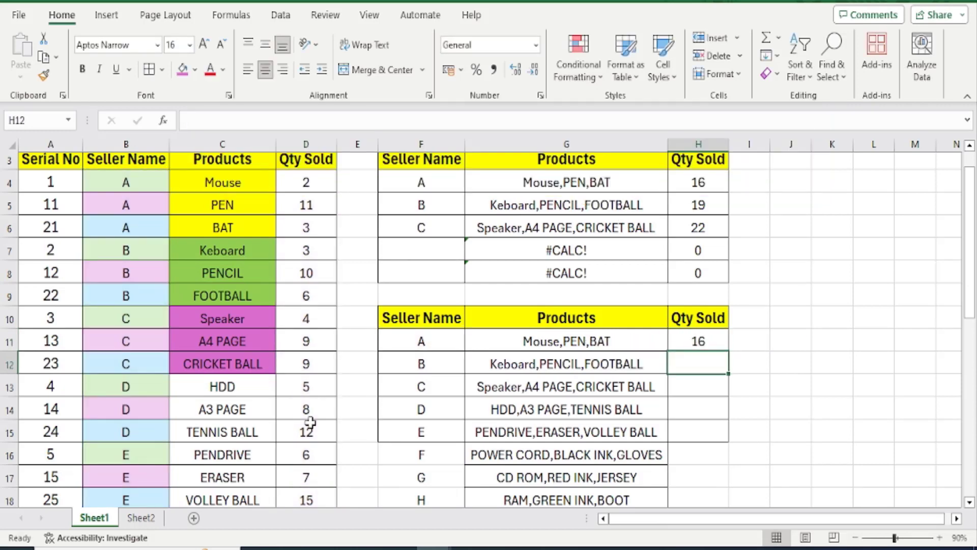
Fill seller A's quantities D4:D6 with light green and seller B's quantities D7:D9 with light orange
scroll(327, 401, "up", 1)
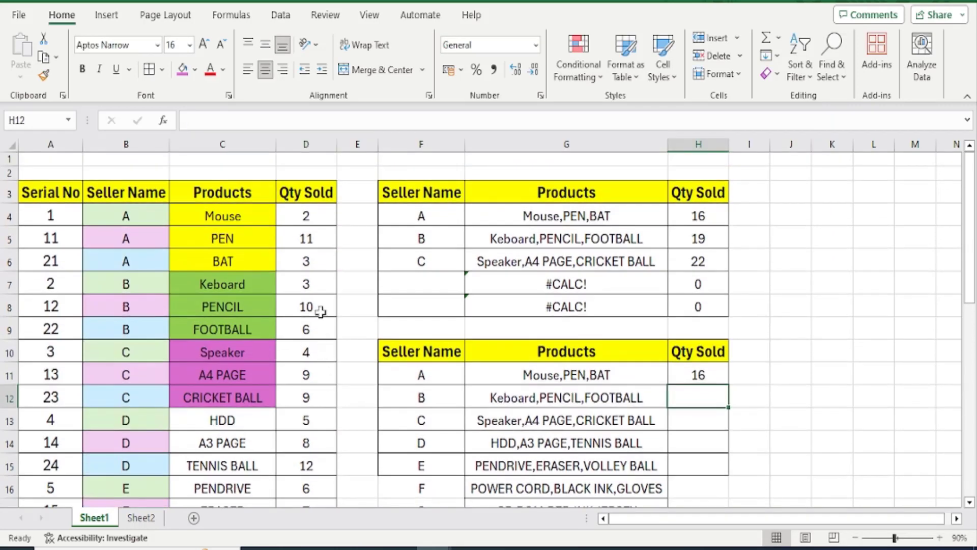
left_click_drag(316, 214, 312, 257)
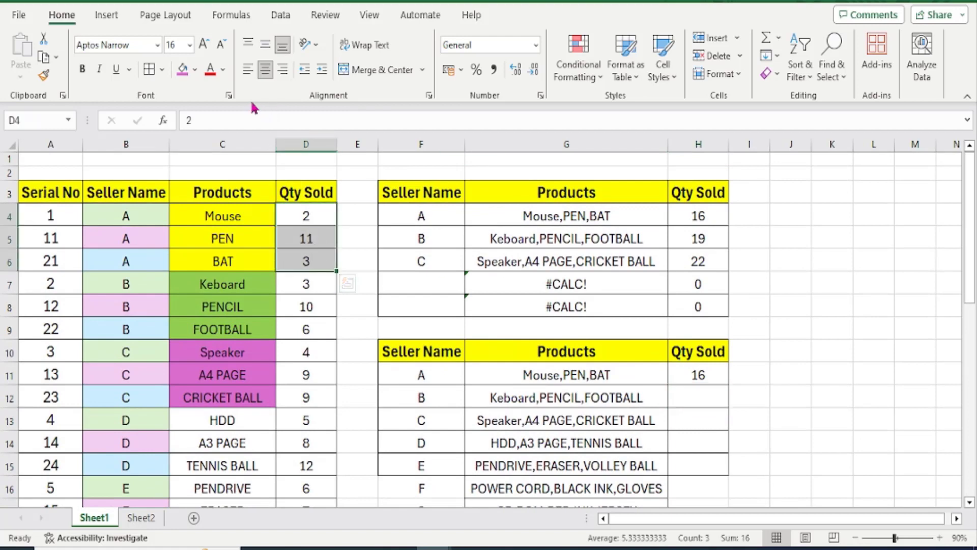
left_click(195, 70)
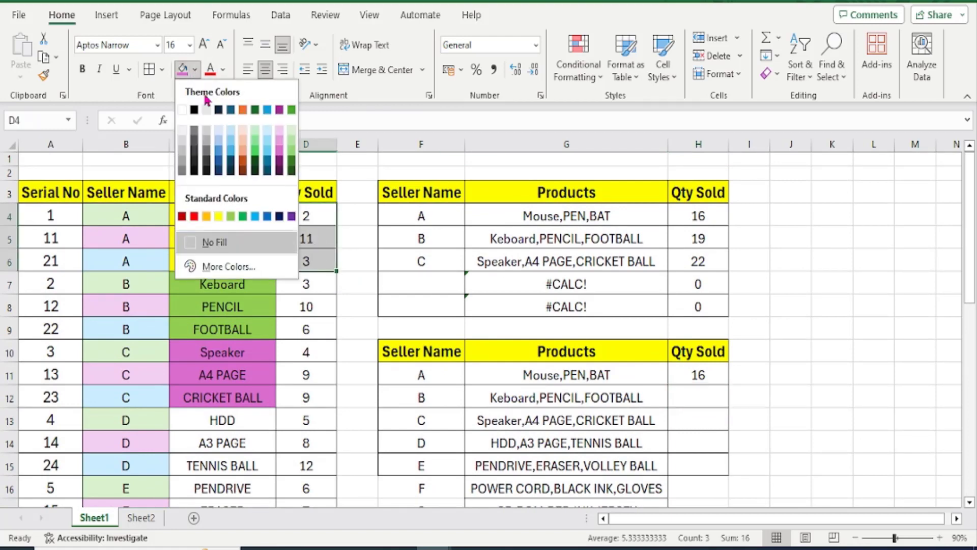
left_click(256, 149)
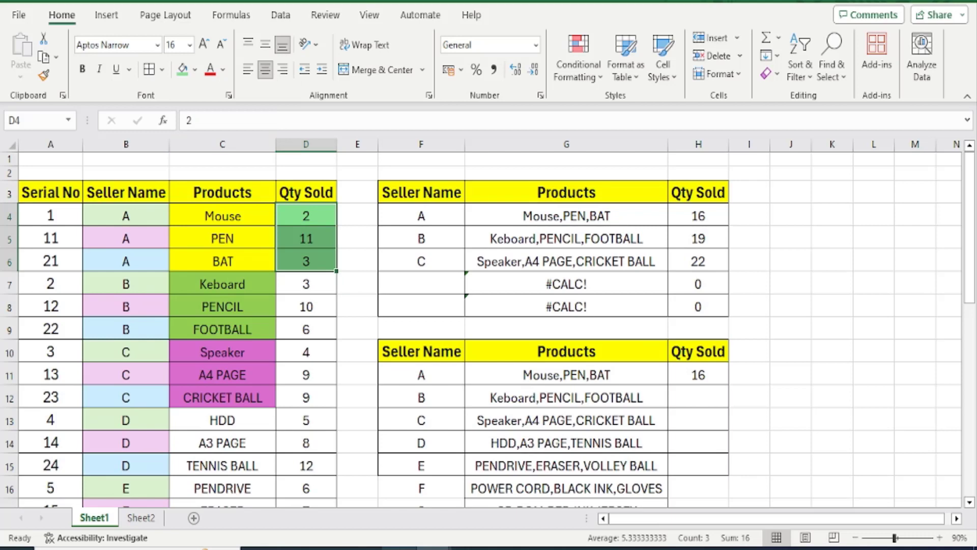
left_click(693, 246)
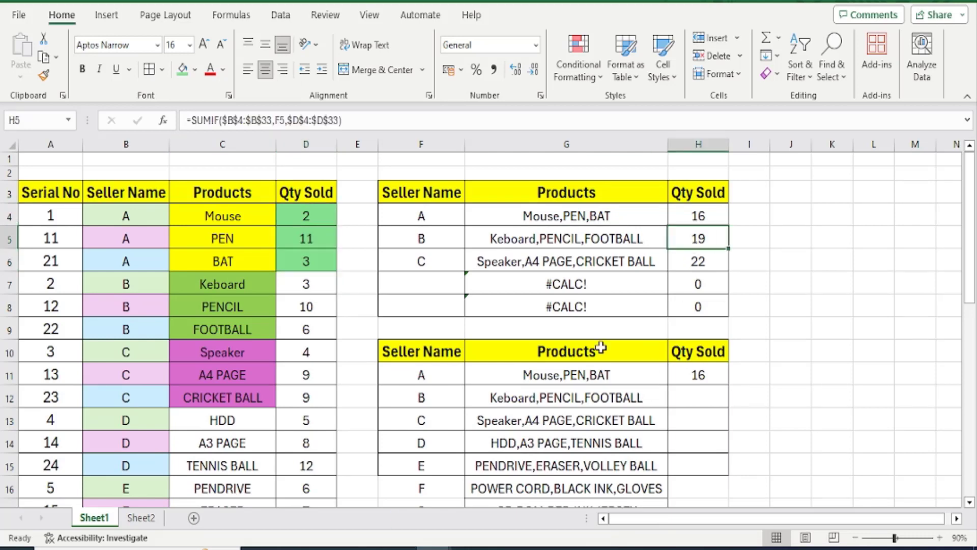
left_click_drag(308, 284, 308, 328)
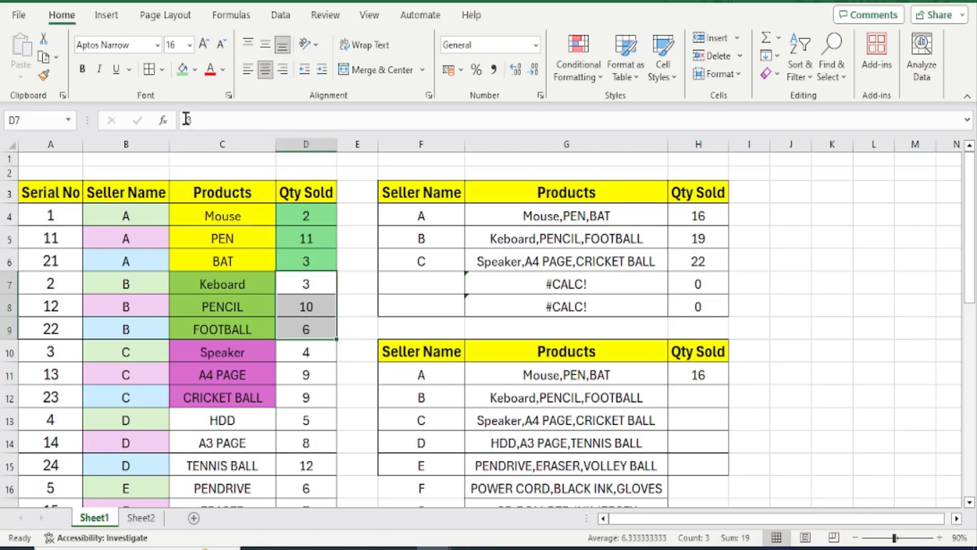
left_click(196, 72)
left_click(254, 151)
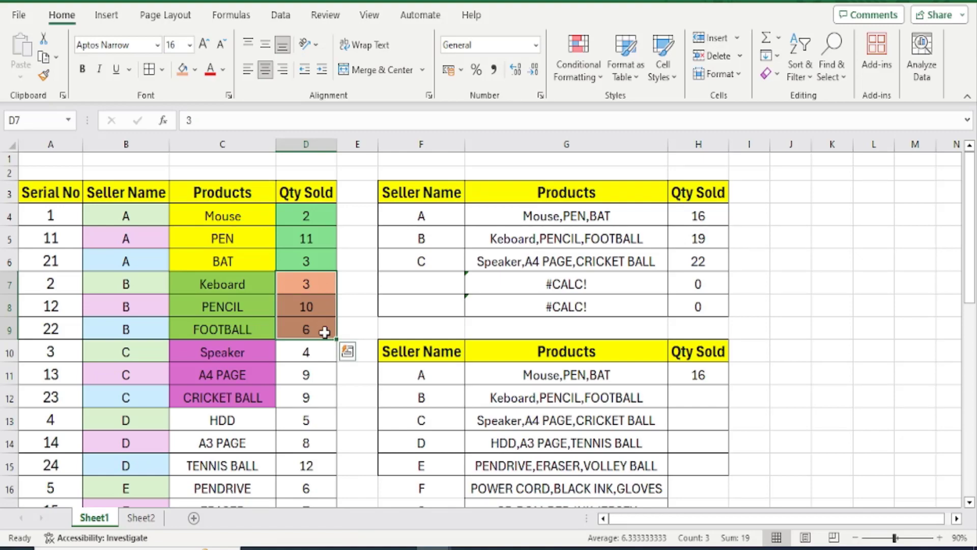
Extend the SUMIF formula from H11 down to H20 for all sellers
left_click(700, 374)
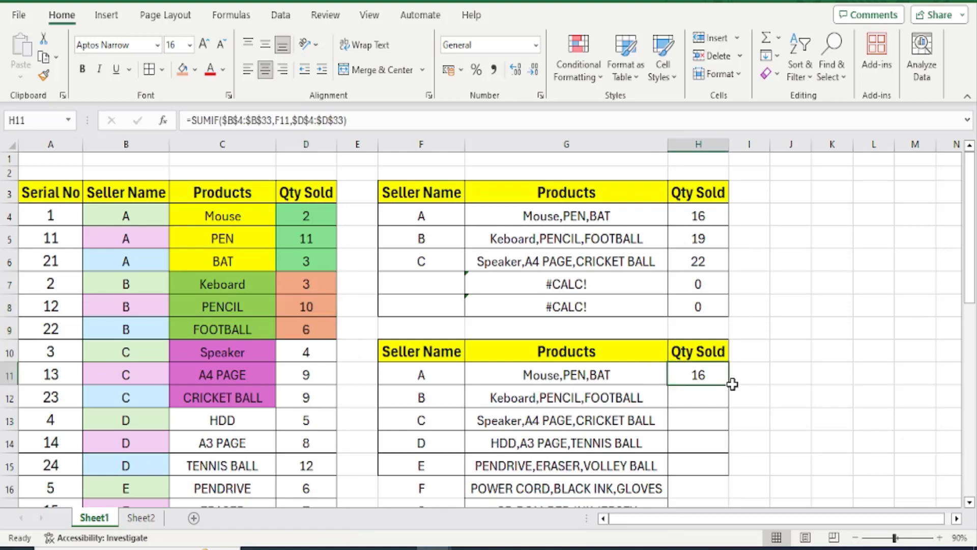
left_click_drag(732, 383, 722, 471)
left_click(744, 333)
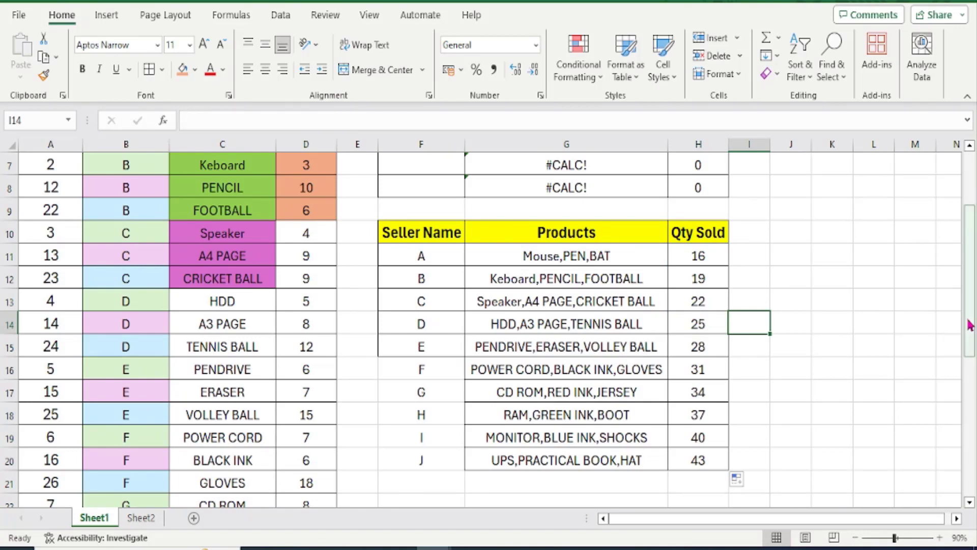
Add cell borders to the seller names in F15:F20
left_click_drag(421, 346, 426, 463)
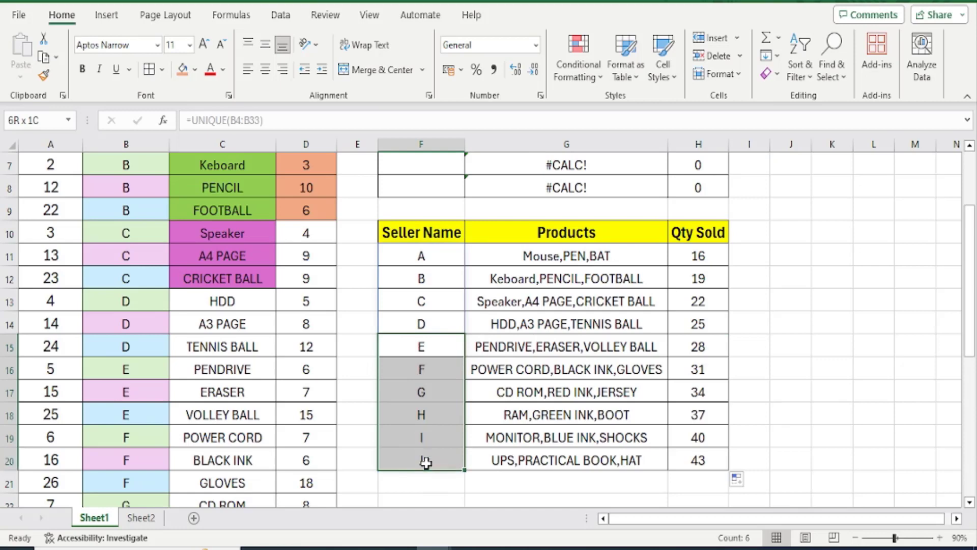
left_click(149, 71)
left_click(866, 285)
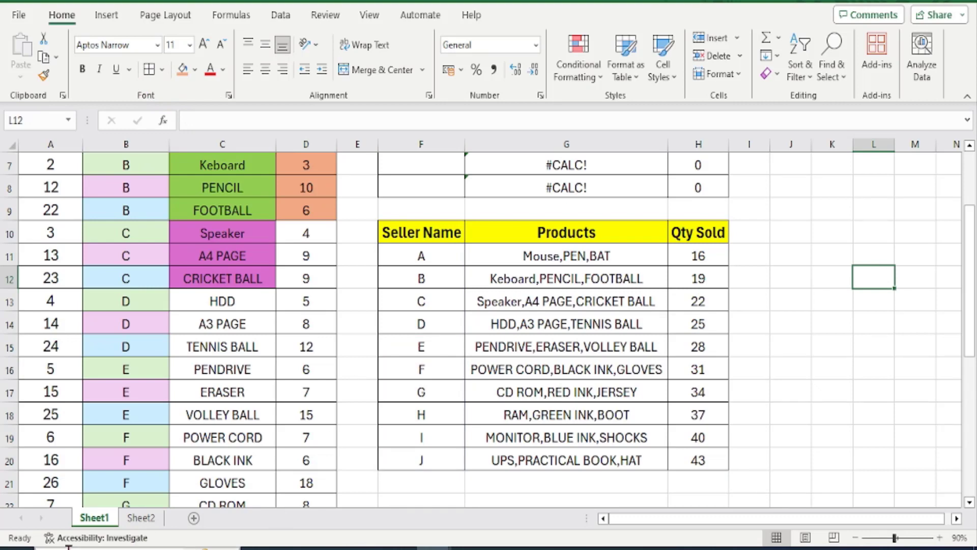
Examine the PivotTable and chart on Sheet2, and return to the summary table on Sheet1
left_click(140, 518)
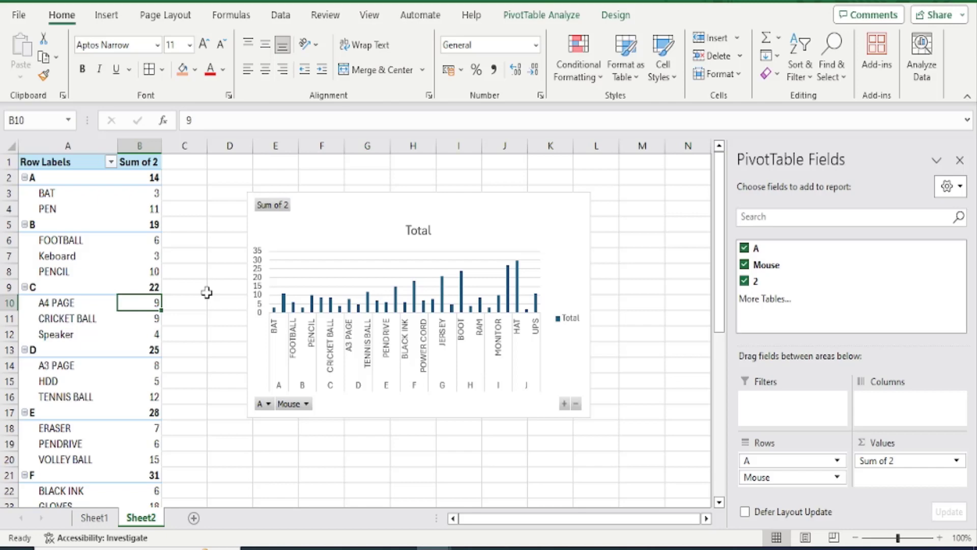
left_click(95, 518)
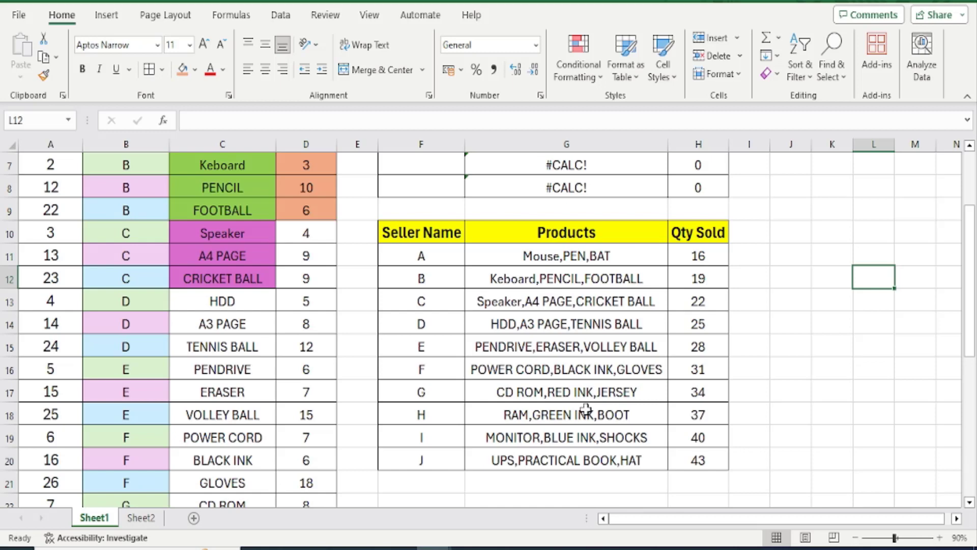
scroll(786, 264, "up", 2)
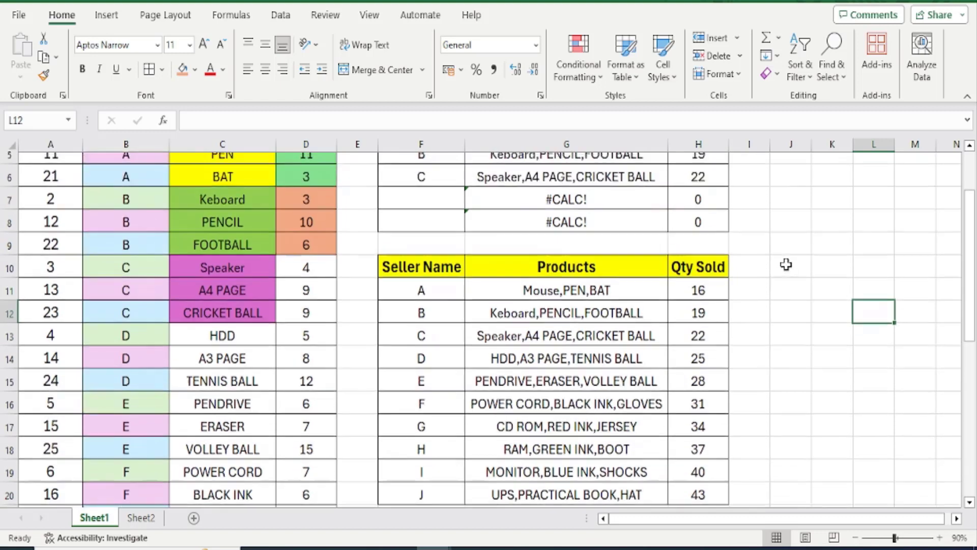